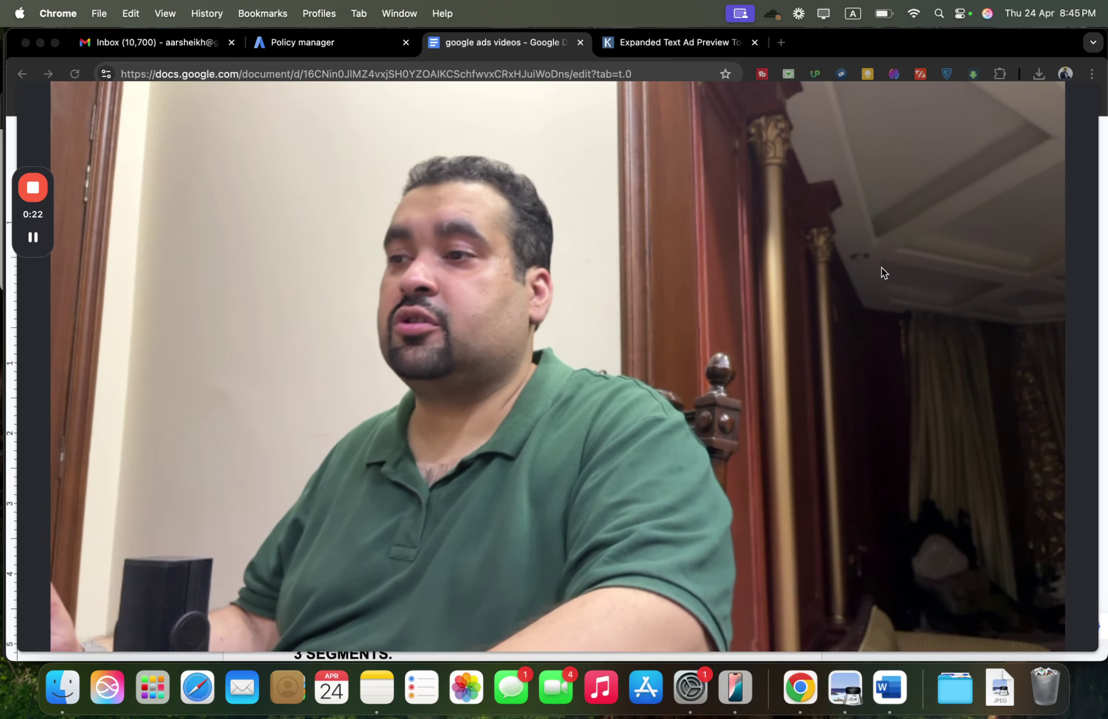
{"action": "left_click", "coordinate": [556, 652]}
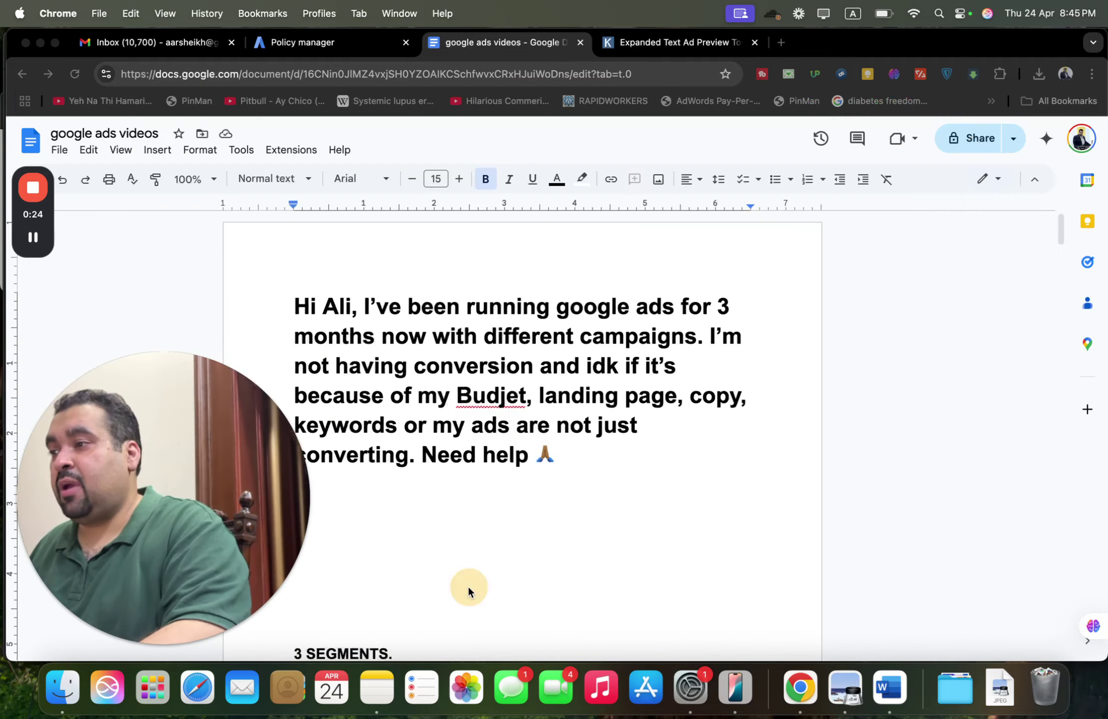
{"action": "left_click_drag", "start_coordinate": [208, 476], "coordinate": [1013, 143]}
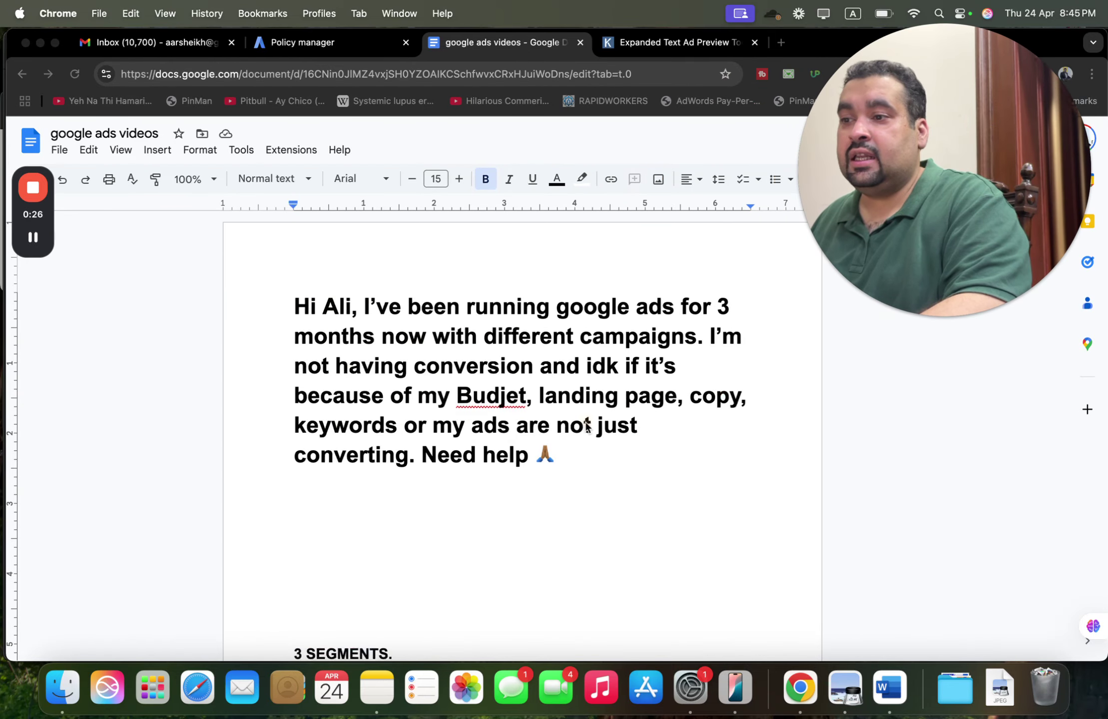
Add the note "Paying for each visitor. LANDING PAGE EXPERIENCE 10/10." beneath the viewer's question in the document
{"action": "left_click", "coordinate": [582, 455]}
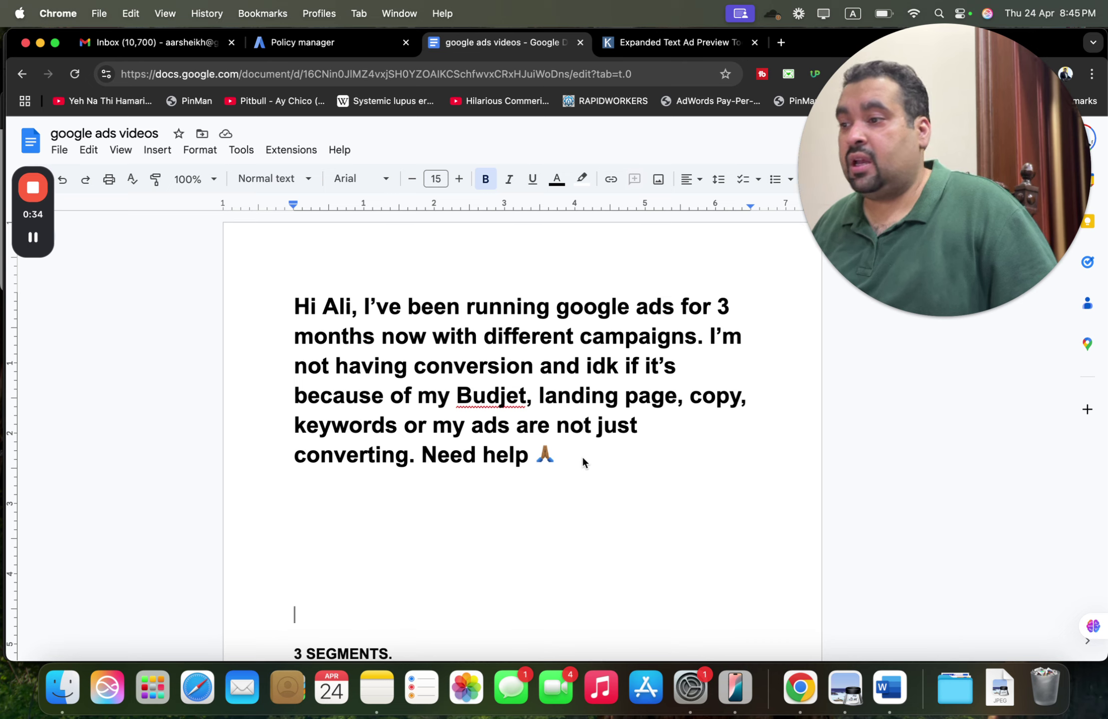
{"action": "key", "text": "Return"}
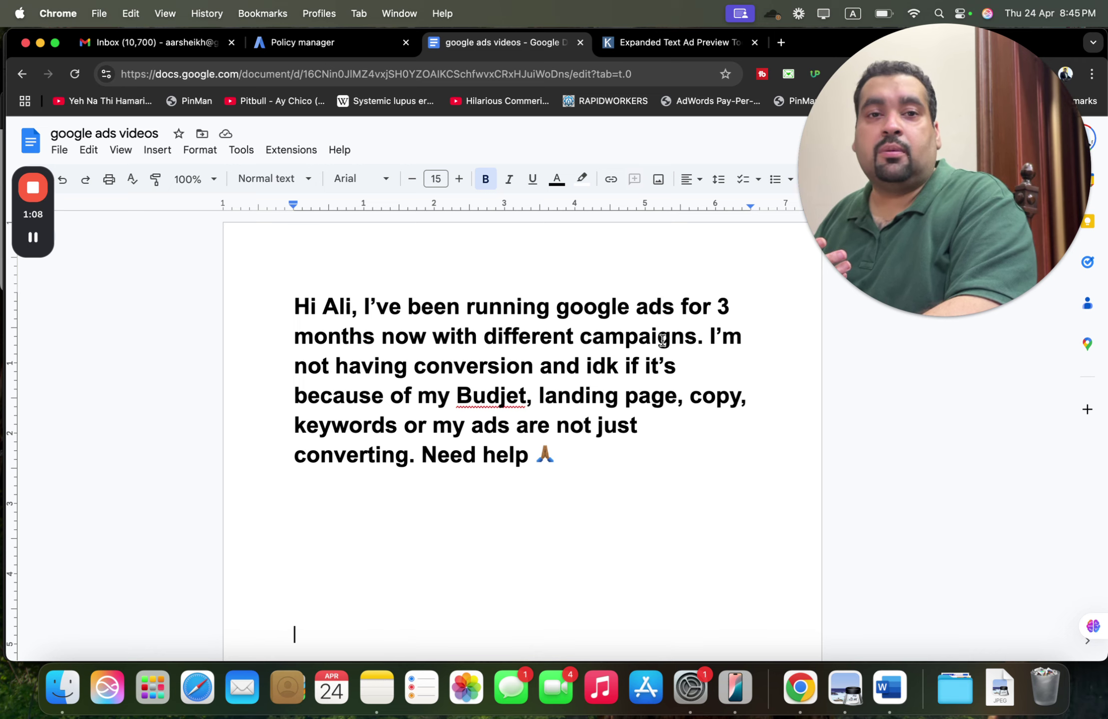
{"action": "left_click", "coordinate": [483, 511]}
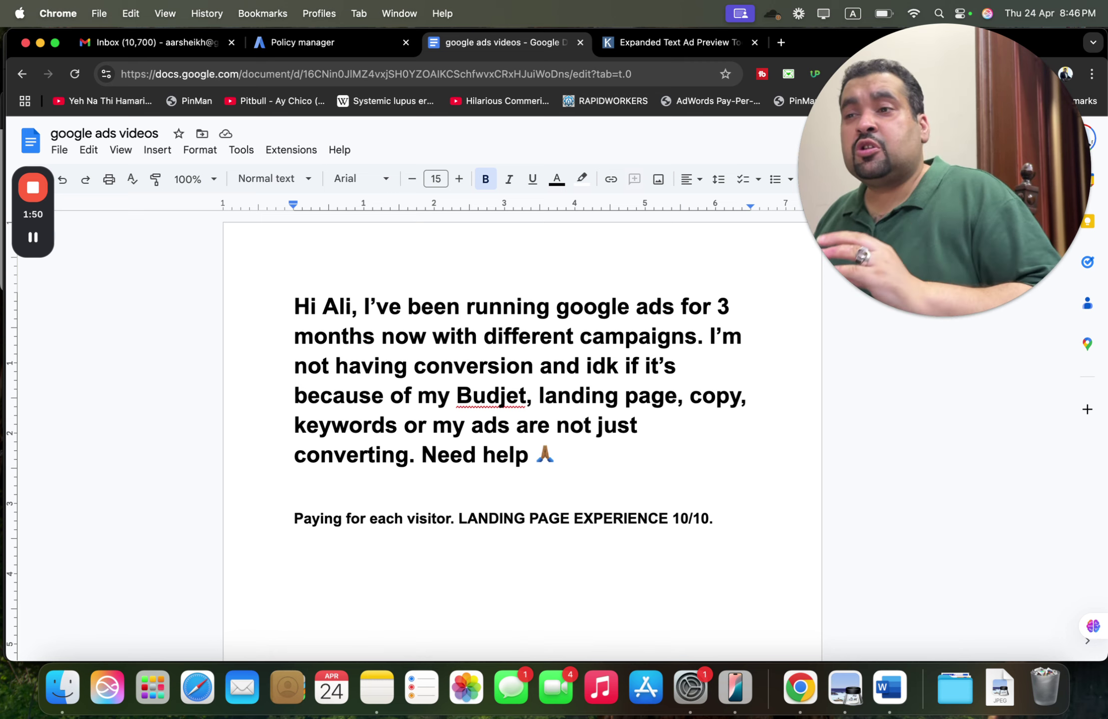
Switch to Finder and search this Mac for files whose name contains "landing page"
{"action": "left_click", "coordinate": [64, 689]}
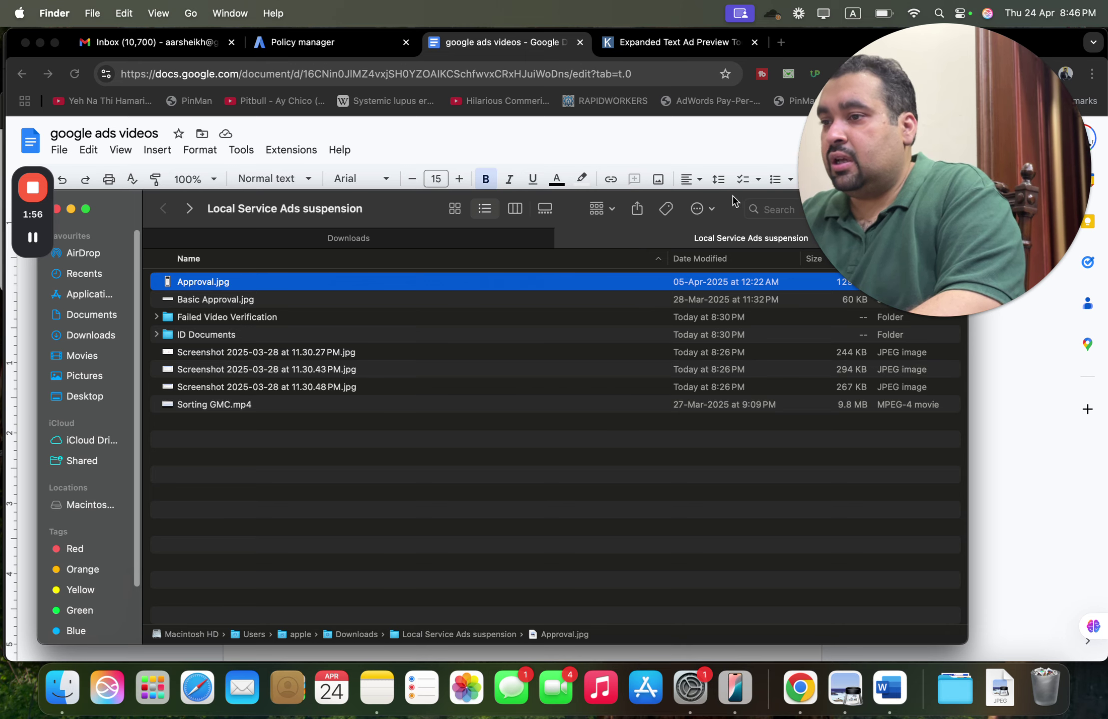
{"action": "left_click_drag", "start_coordinate": [734, 199], "coordinate": [640, 261]}
{"action": "left_click", "coordinate": [664, 275]}
{"action": "type", "text": "landi"}
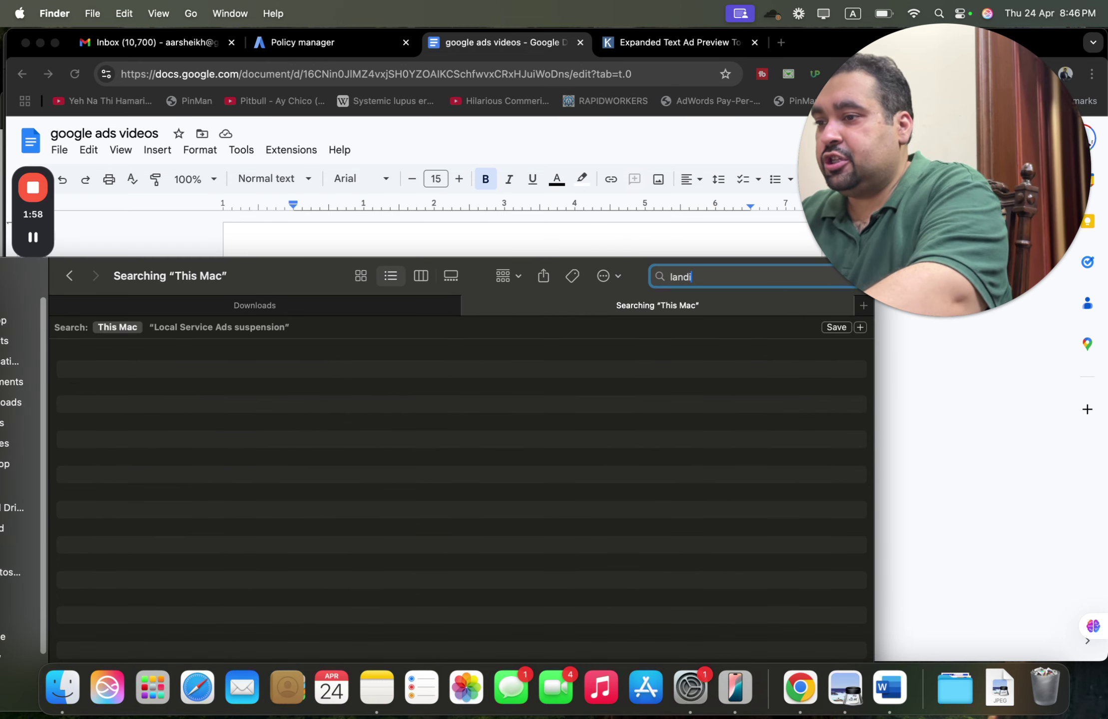
{"action": "type", "text": "ng page"}
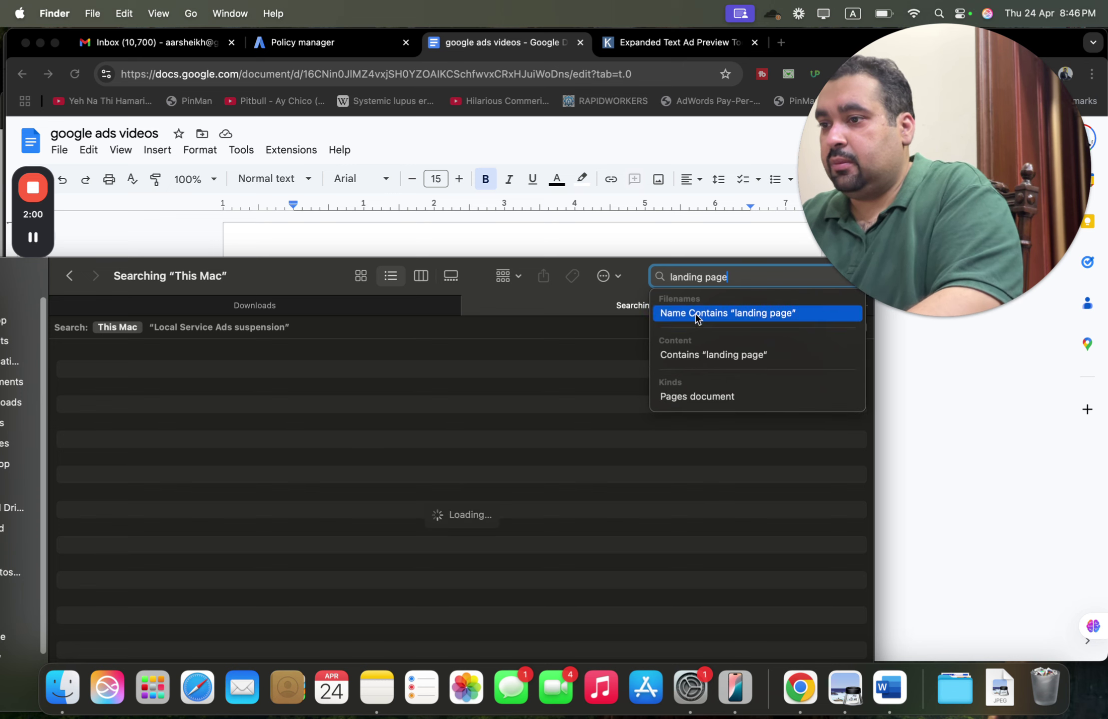
{"action": "left_click", "coordinate": [697, 315]}
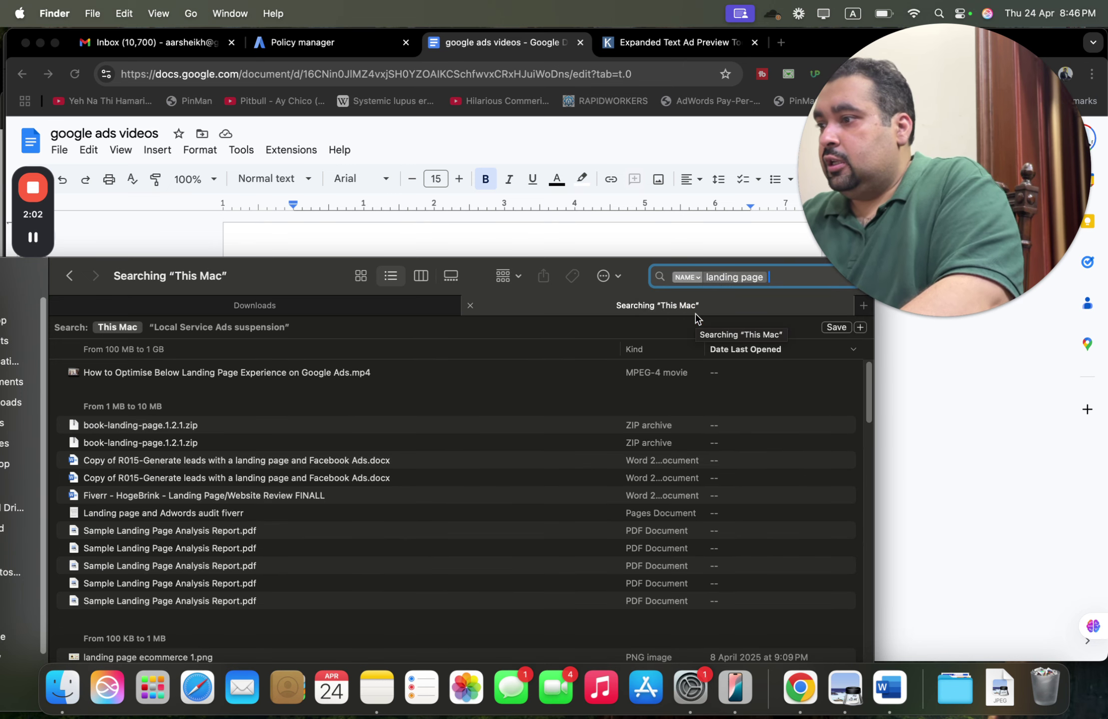
View the sample image landing page ecommerce 1.png, and close it together with the Approval.jpg window
{"action": "left_click_drag", "start_coordinate": [868, 372], "coordinate": [866, 403]}
{"action": "double_click", "coordinate": [625, 424]}
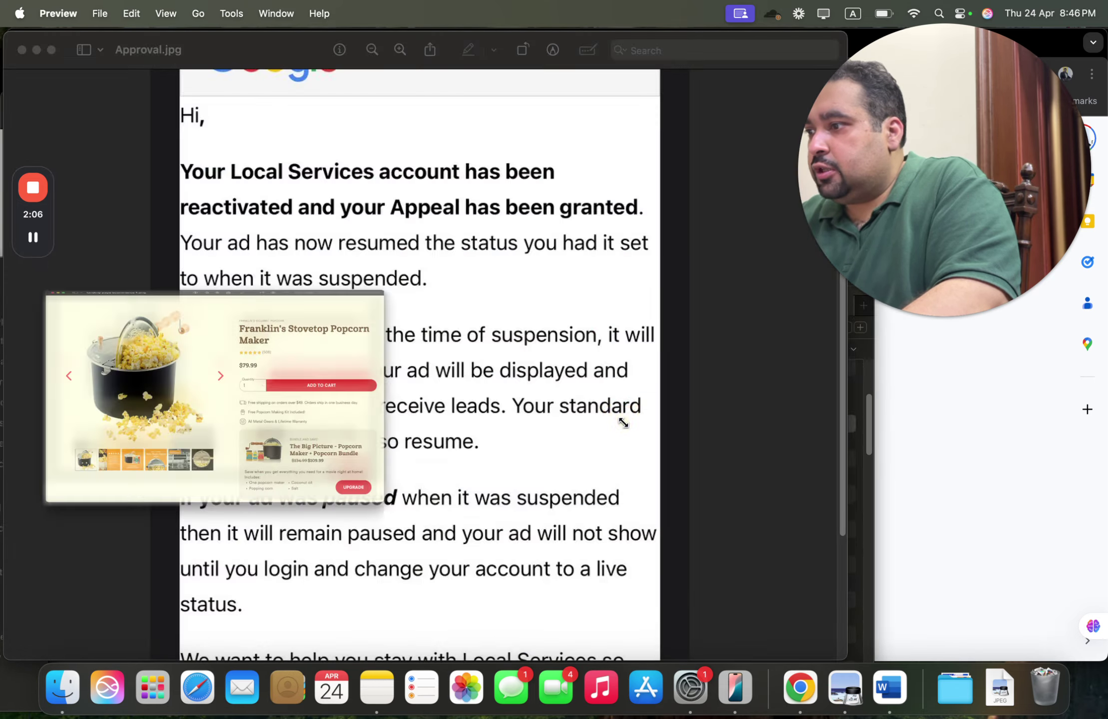
{"action": "left_click", "coordinate": [1011, 231]}
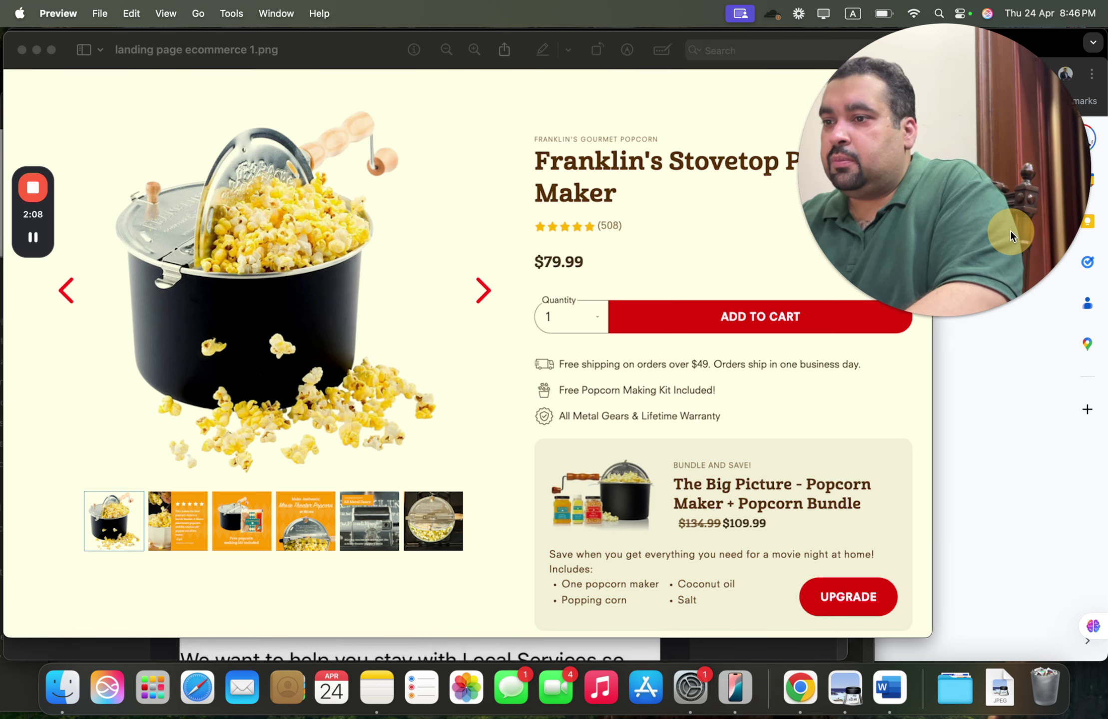
{"action": "left_click_drag", "start_coordinate": [1010, 231], "coordinate": [970, 477]}
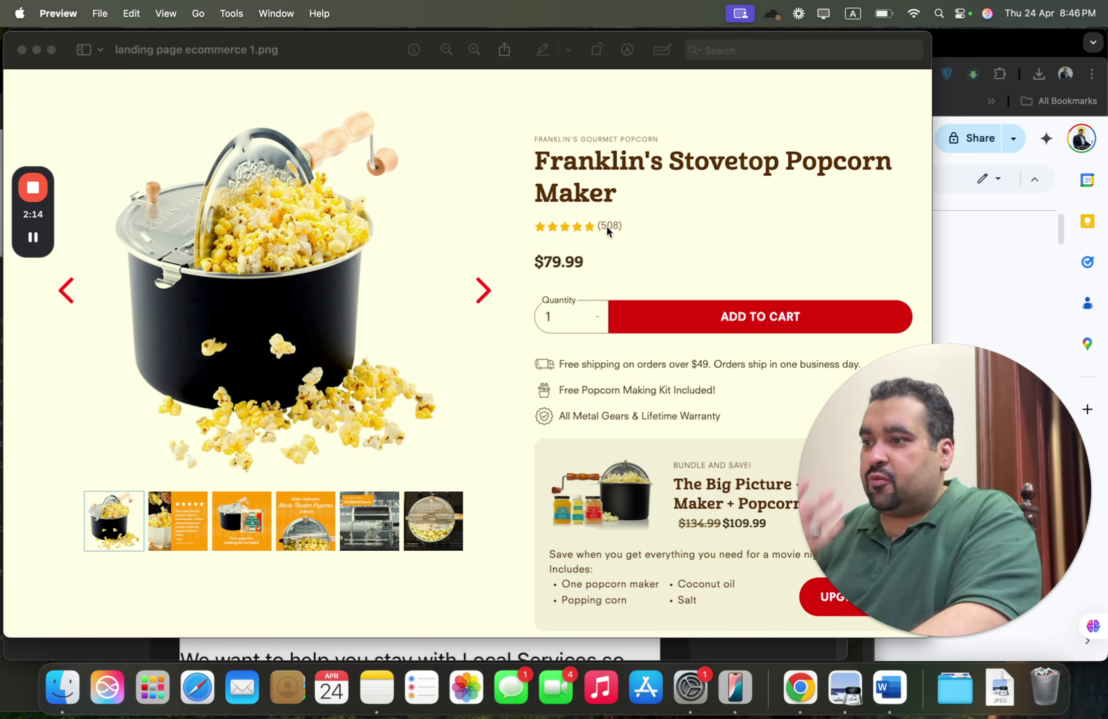
{"action": "left_click_drag", "start_coordinate": [877, 482], "coordinate": [865, 217]}
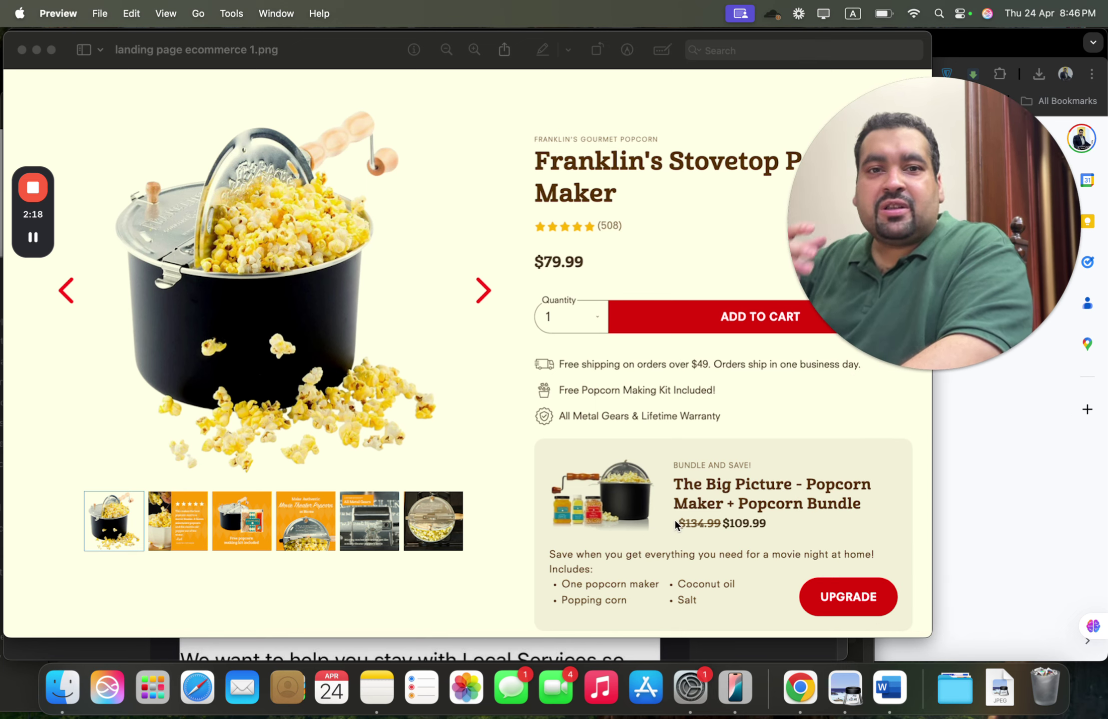
{"action": "left_click", "coordinate": [21, 51]}
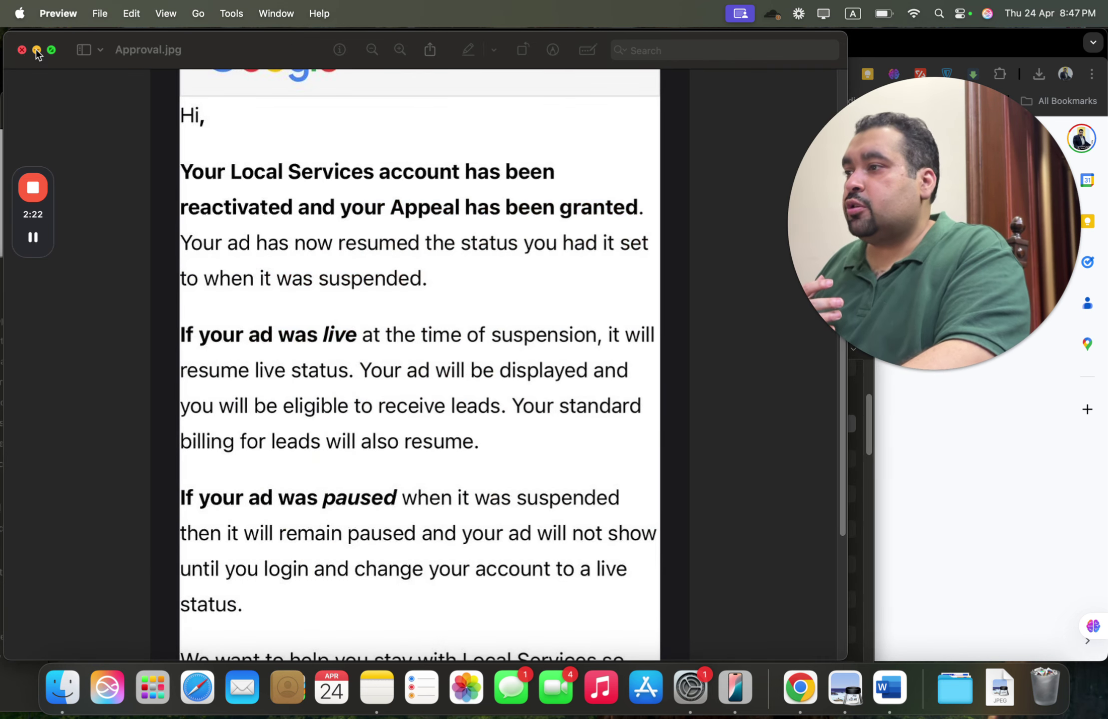
{"action": "left_click", "coordinate": [22, 50]}
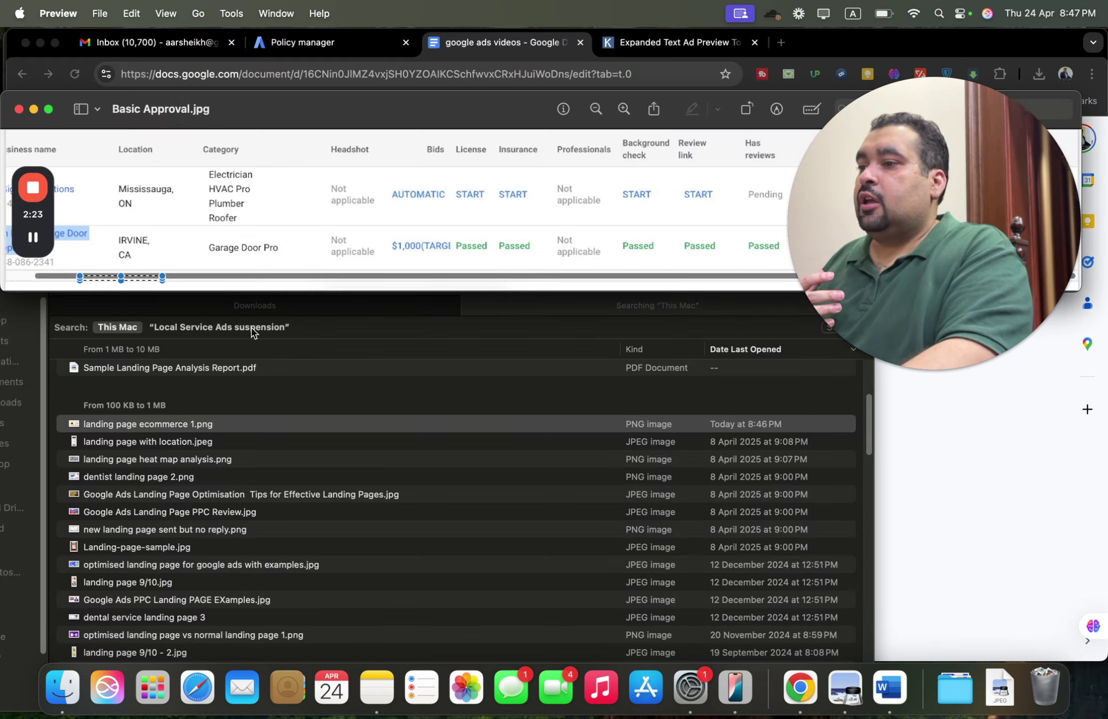
Open landing page with location.jpeg, enlarge its window and zoom in until the page text is readable
{"action": "double_click", "coordinate": [263, 442]}
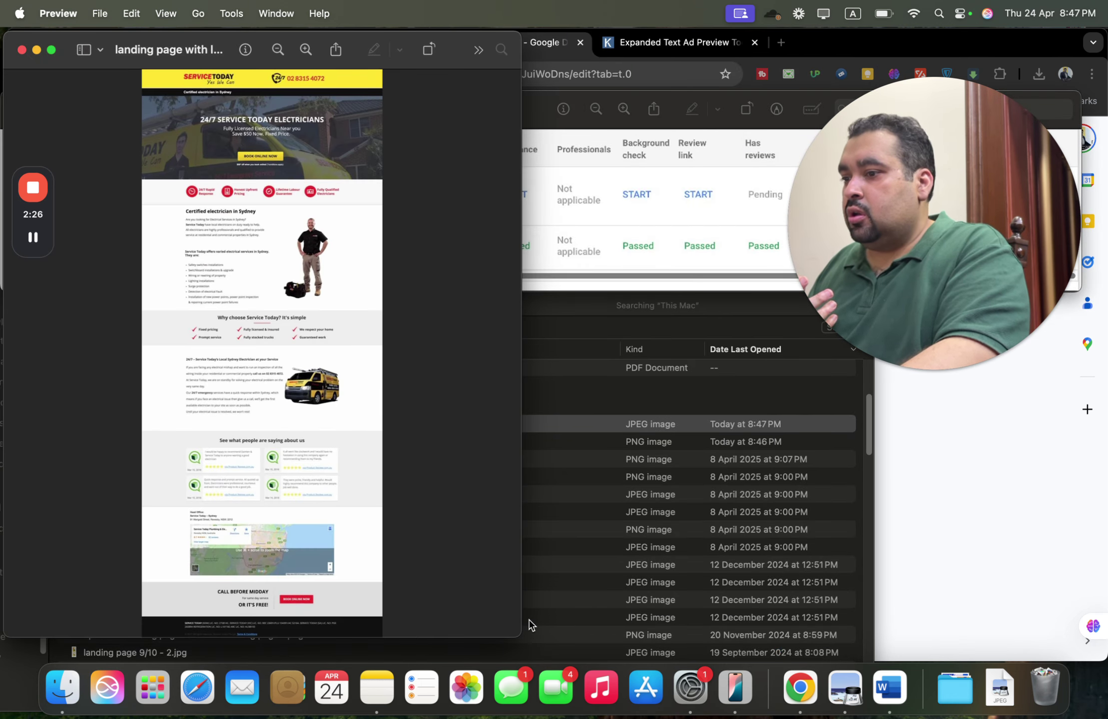
{"action": "left_click_drag", "start_coordinate": [521, 638], "coordinate": [796, 659]}
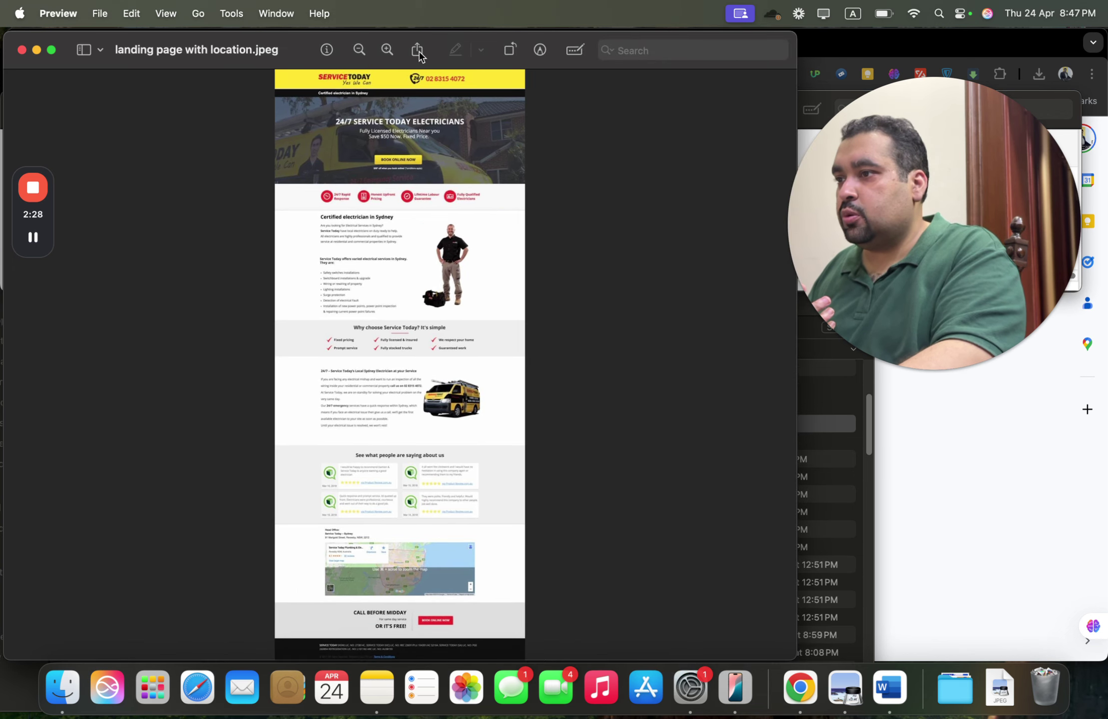
{"action": "left_click", "coordinate": [388, 50]}
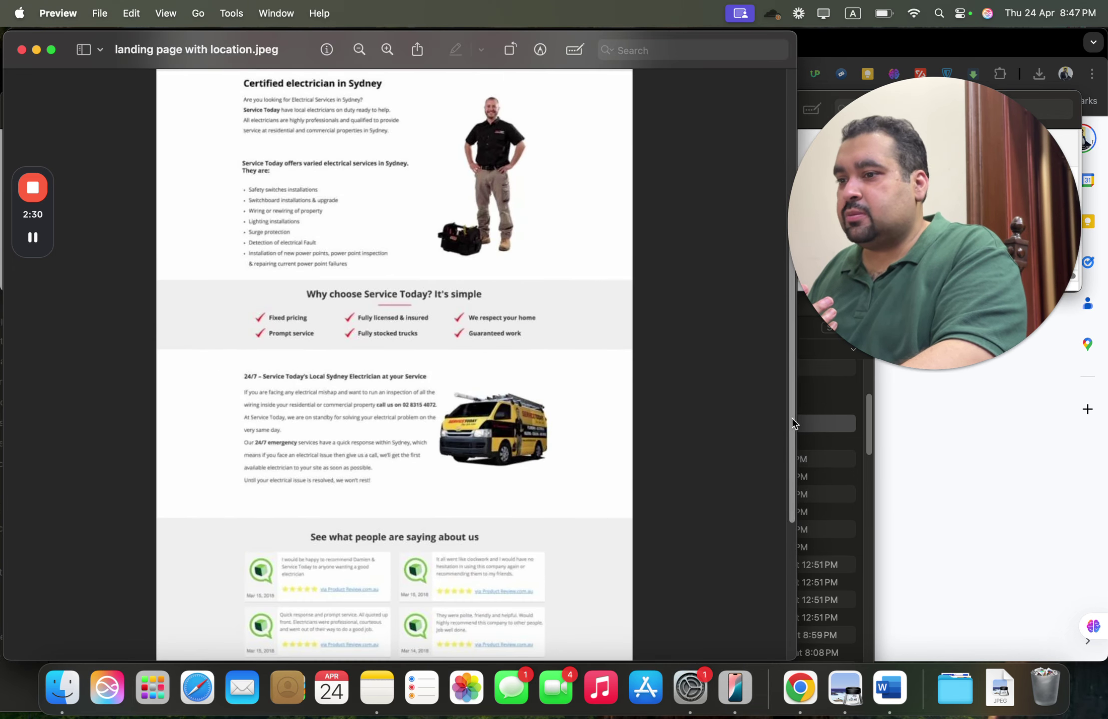
{"action": "left_click_drag", "start_coordinate": [791, 424], "coordinate": [786, 205]}
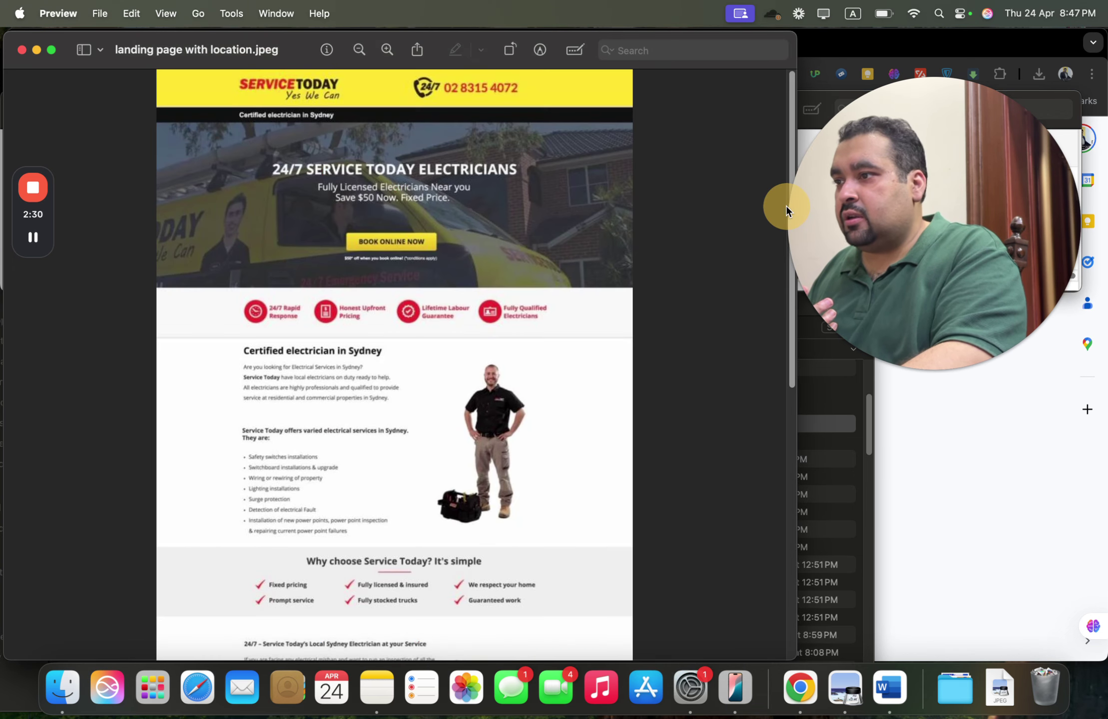
{"action": "left_click", "coordinate": [387, 51]}
Examine the electrician landing page from its headline, phone number and booking offer down to the reviews, location map and closing call to action
{"action": "left_click_drag", "start_coordinate": [791, 343], "coordinate": [948, 576]}
{"action": "left_click", "coordinate": [792, 248]}
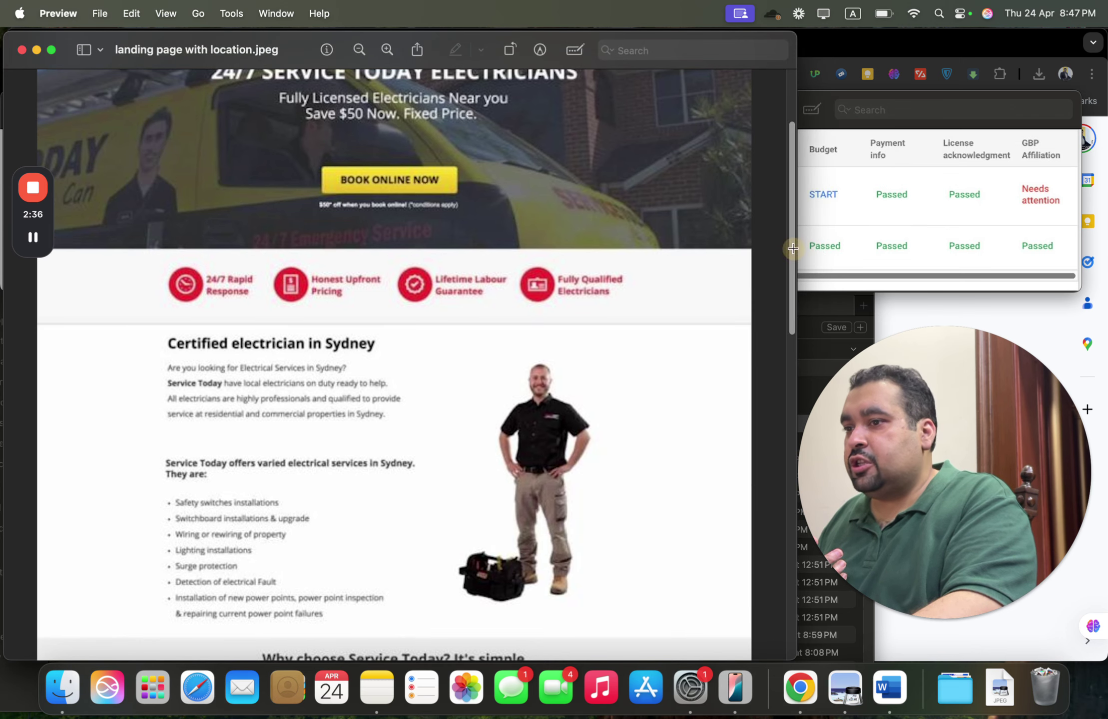
{"action": "left_click_drag", "start_coordinate": [793, 249], "coordinate": [799, 117]}
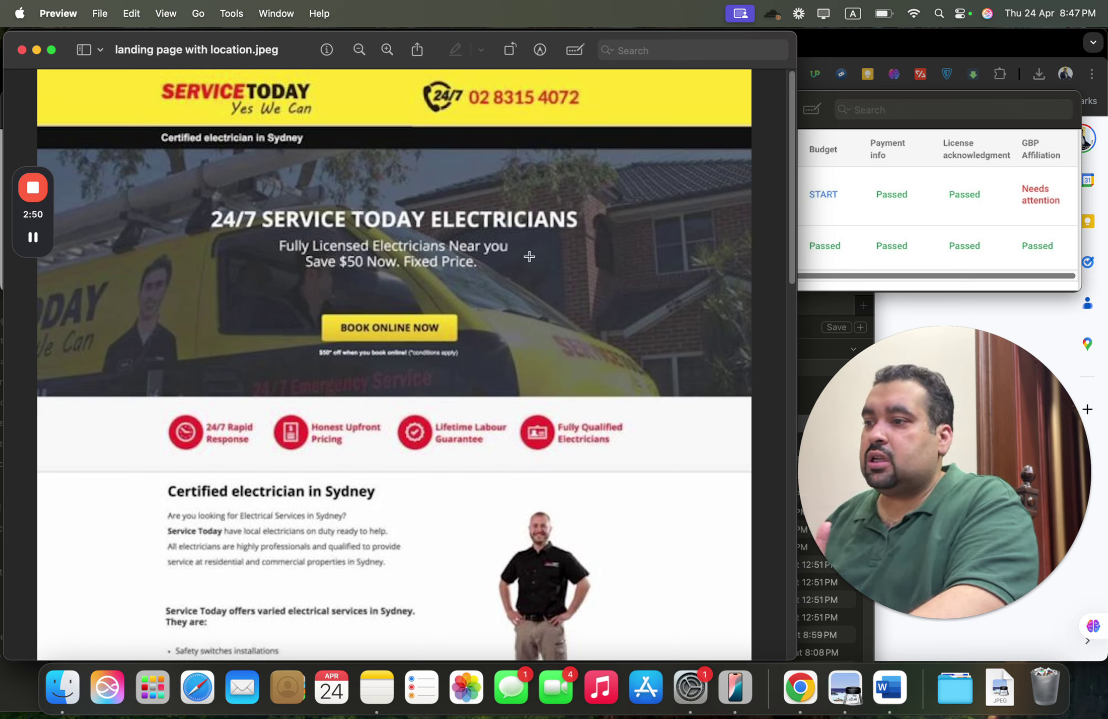
{"action": "left_click_drag", "start_coordinate": [788, 178], "coordinate": [789, 250]}
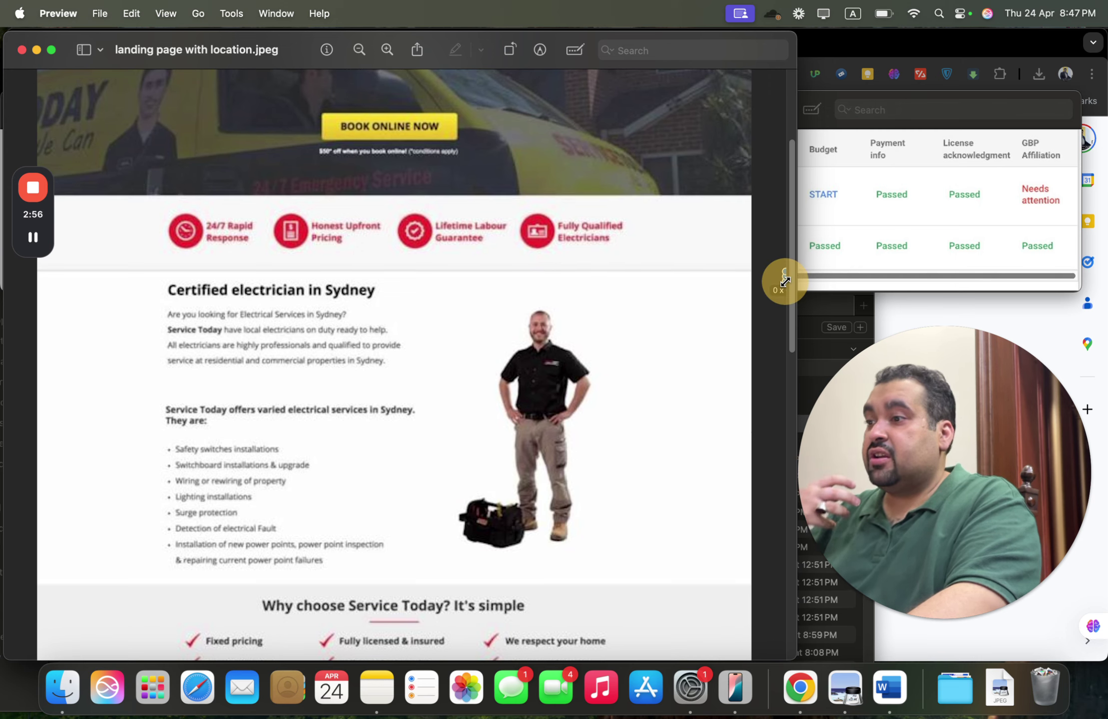
{"action": "left_click_drag", "start_coordinate": [791, 294], "coordinate": [766, 587]}
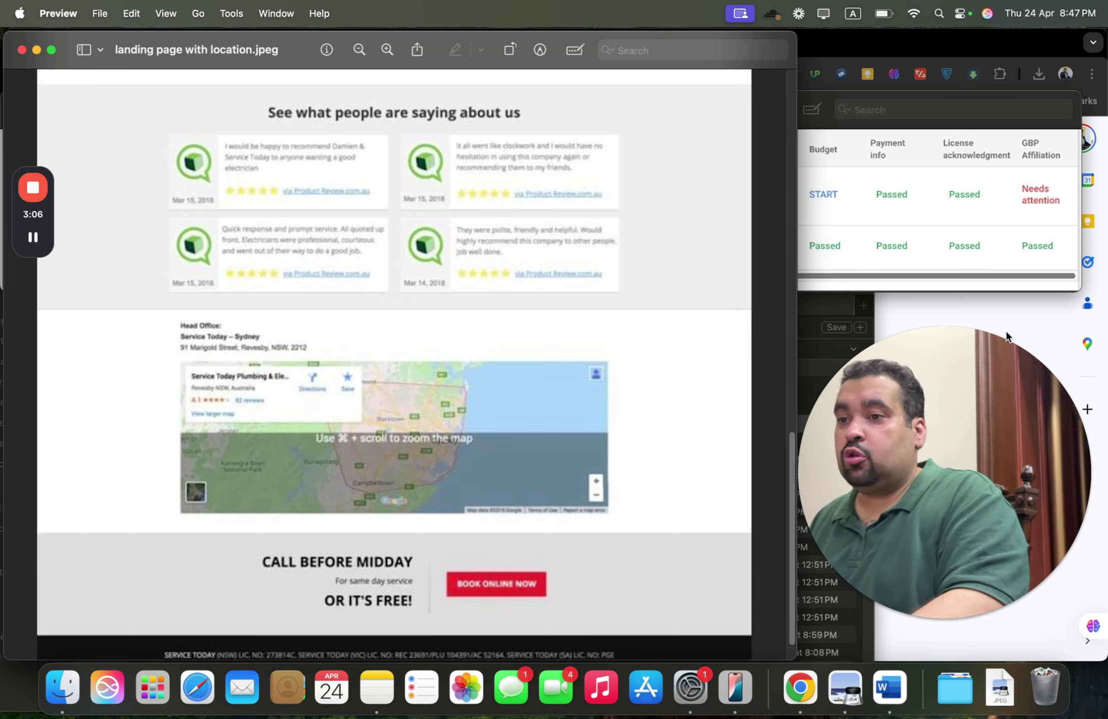
Return to the google ads videos document and add the note lines "ANALYTICS. HEAT MAP, ANTI FRAUD CLICK." and "ADS." below the landing page note
{"action": "left_click", "coordinate": [996, 318]}
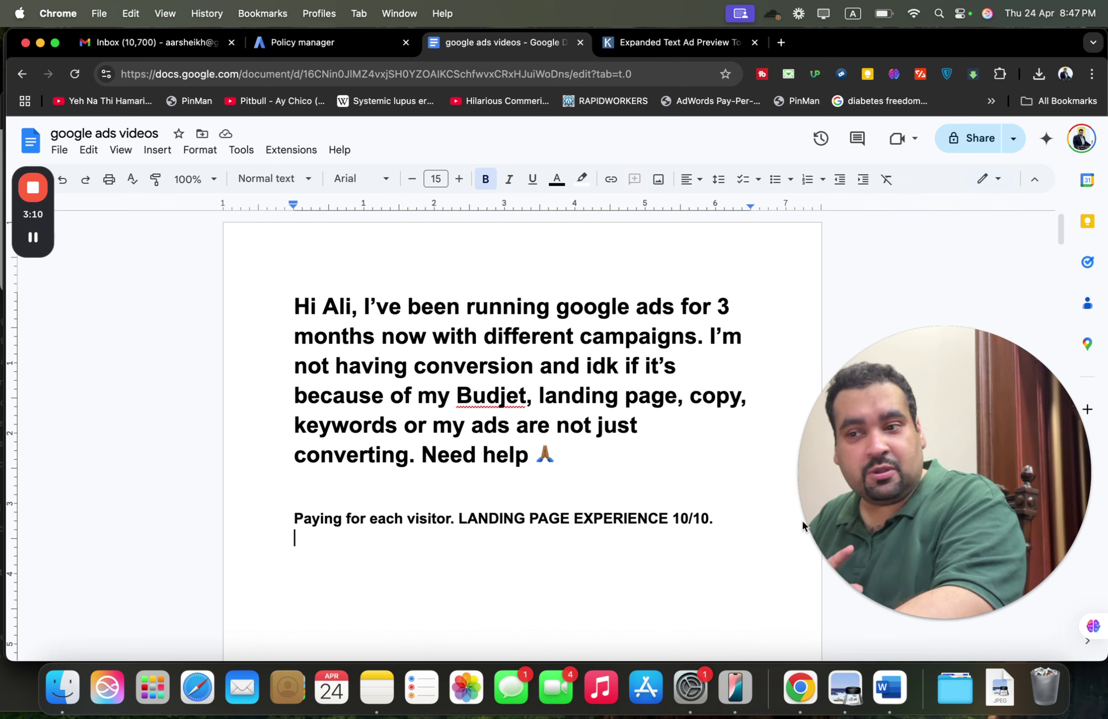
{"action": "key", "text": "Return"}
{"action": "type", "text": "A"}
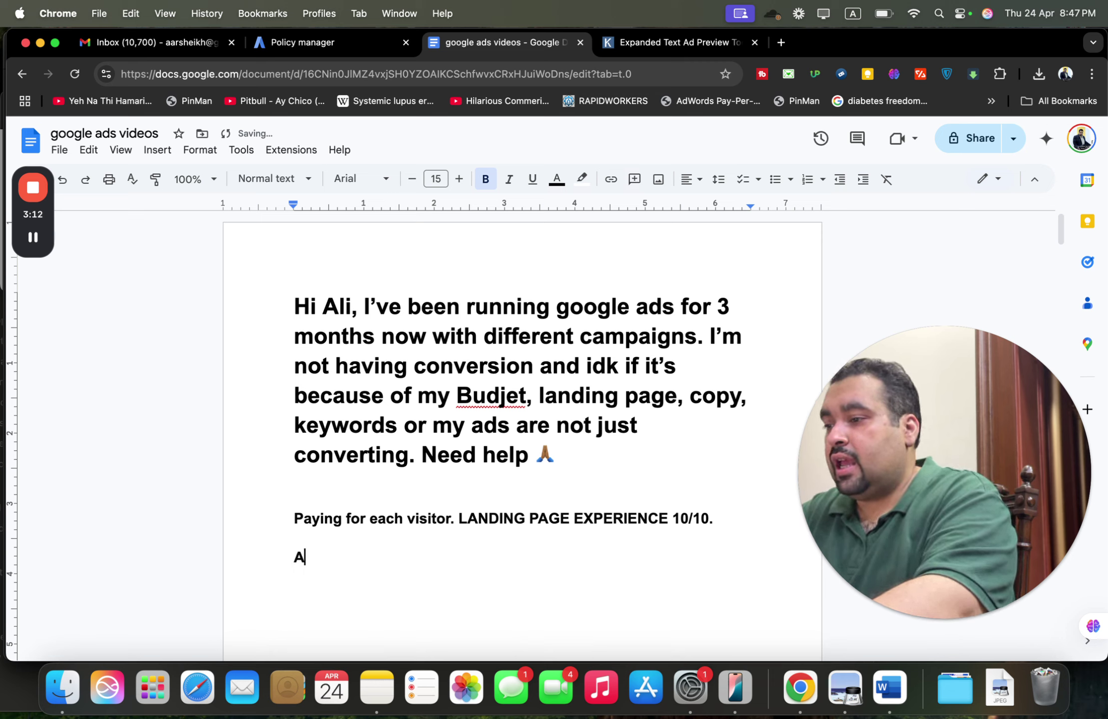
{"action": "type", "text": "NALYTICS. "}
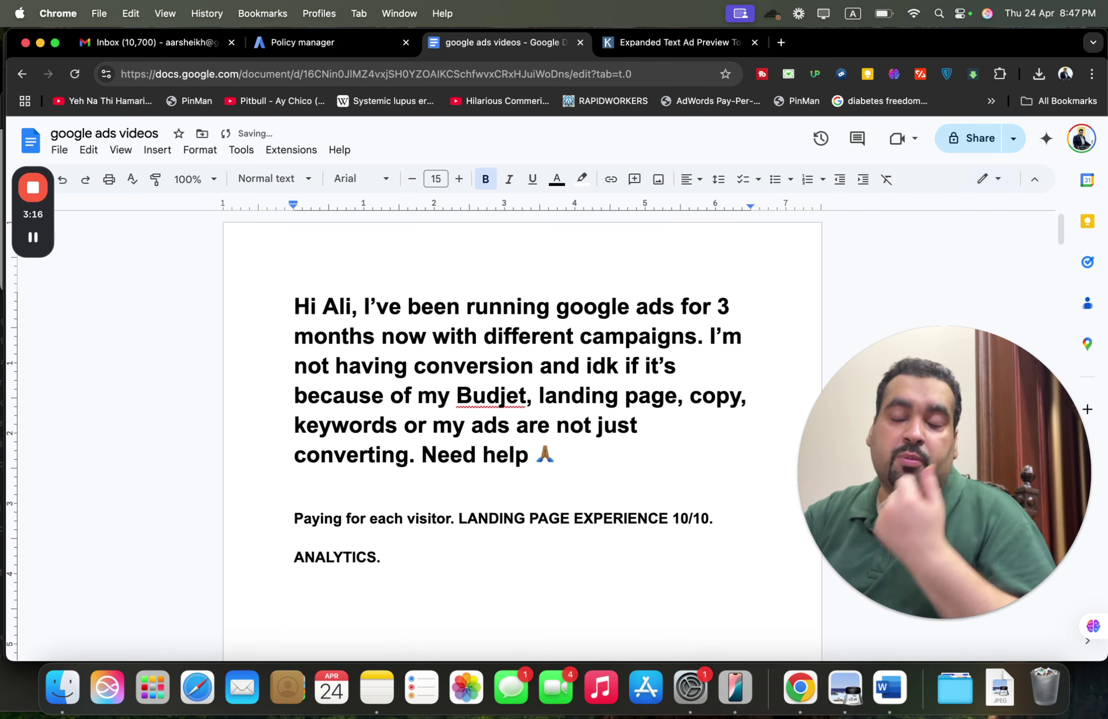
{"action": "type", "text": "HEAT "}
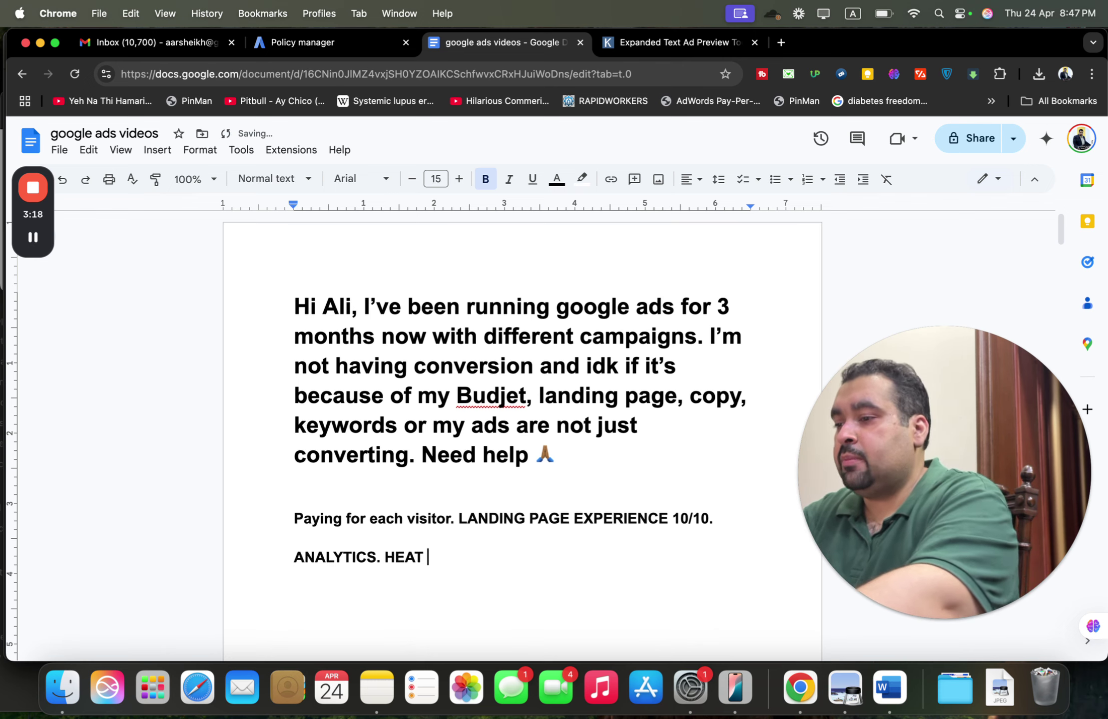
{"action": "type", "text": "MAP, ANTI FRA"}
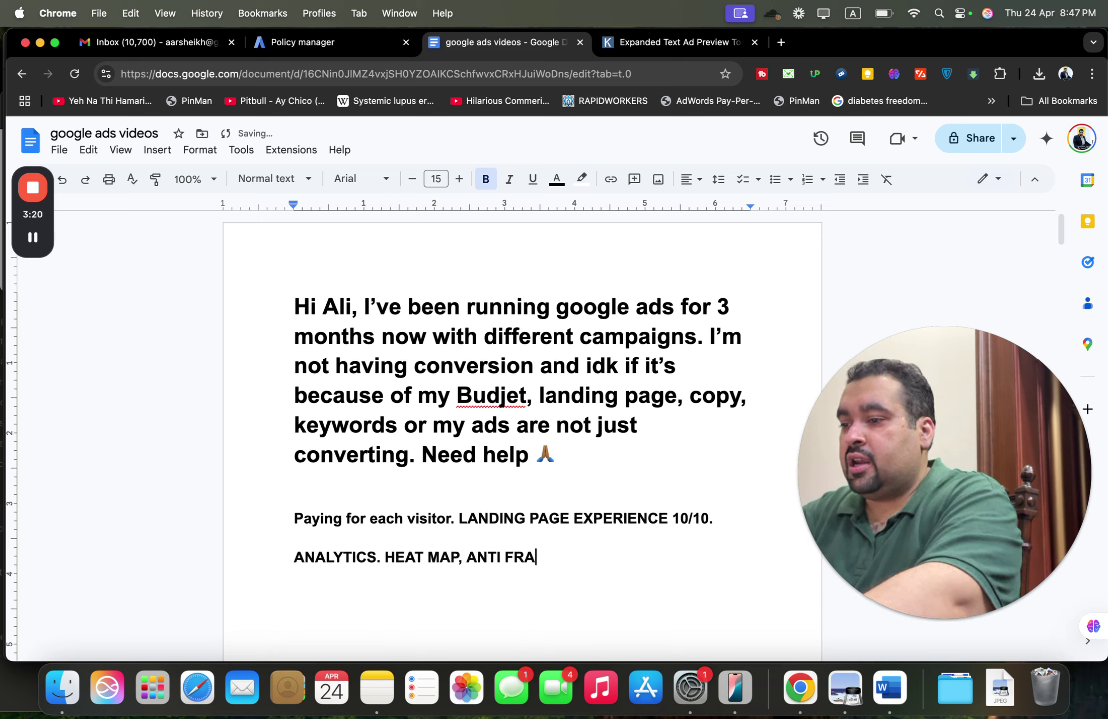
{"action": "type", "text": "UD CLICK."}
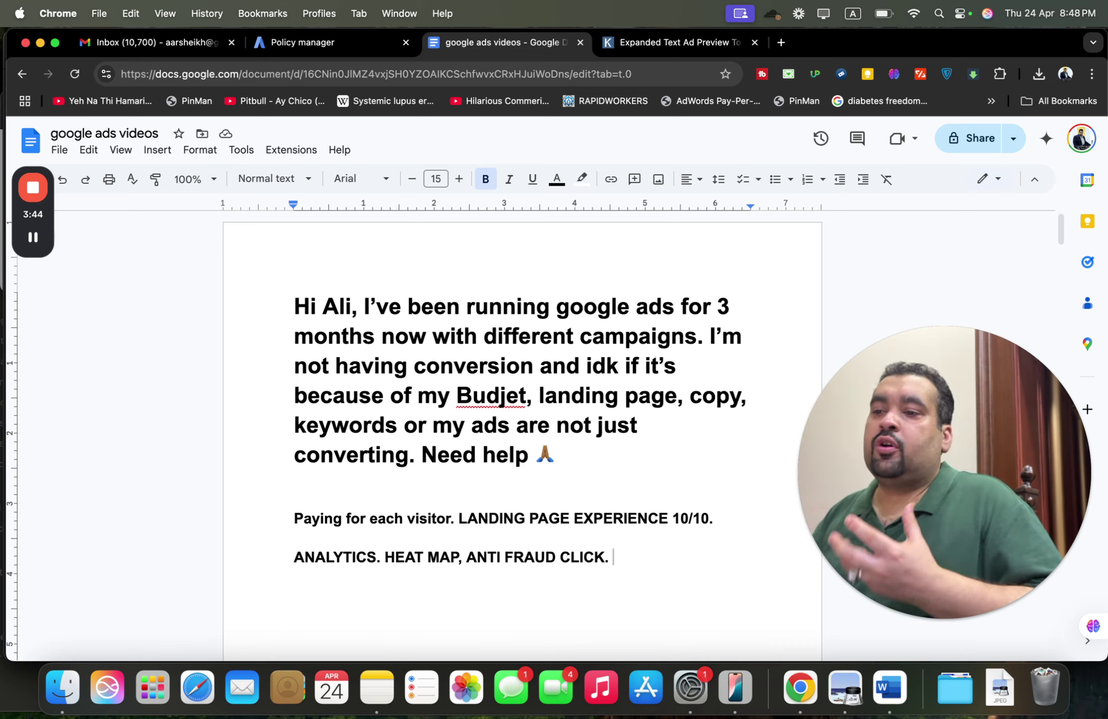
{"action": "key", "text": "Return"}
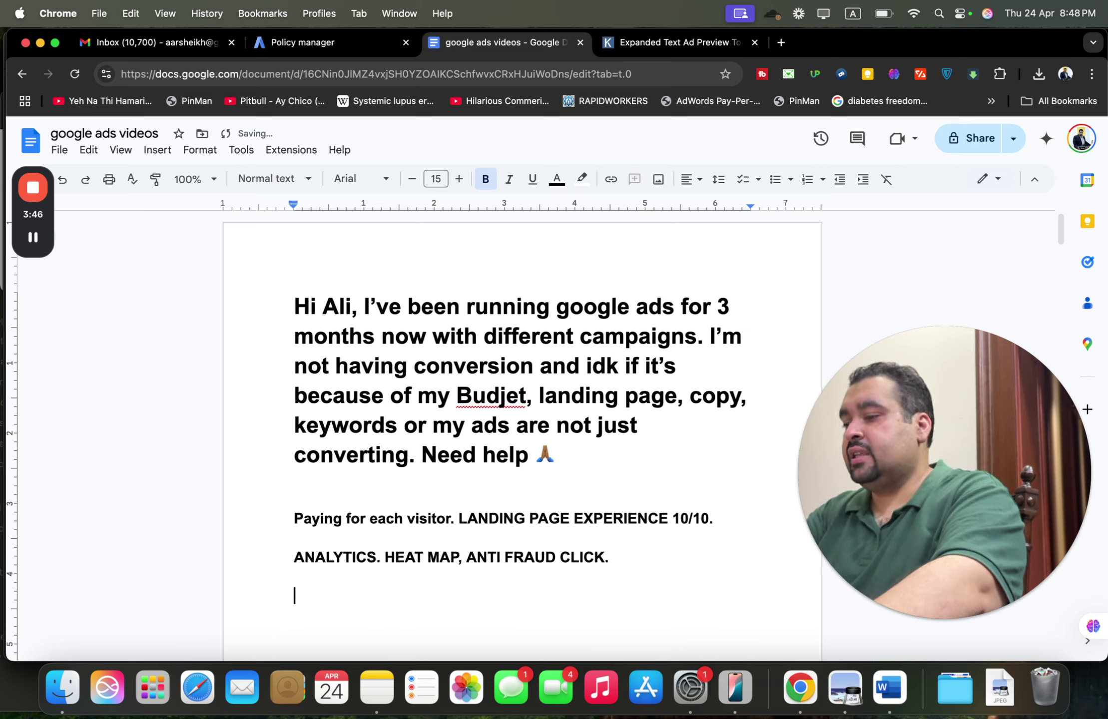
{"action": "type", "text": "ADS."}
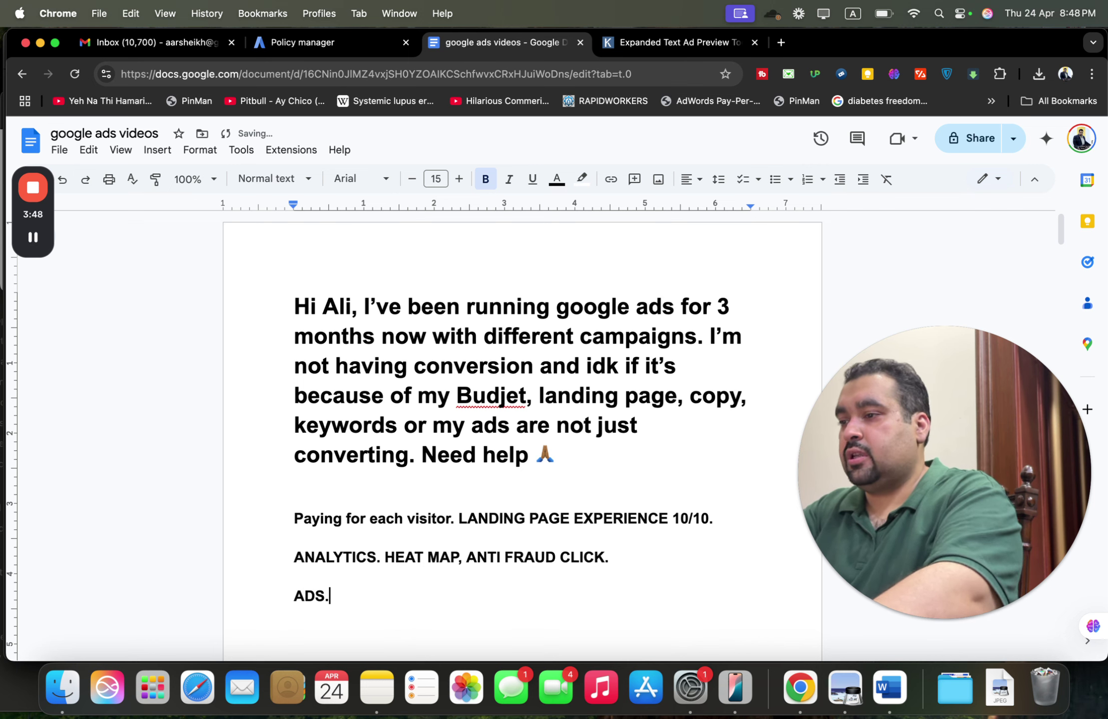
Switch to Karooya's Expanded Text Ad Preview Tool and add sitelink and callout extensions to the sample ad
{"action": "left_click", "coordinate": [659, 46]}
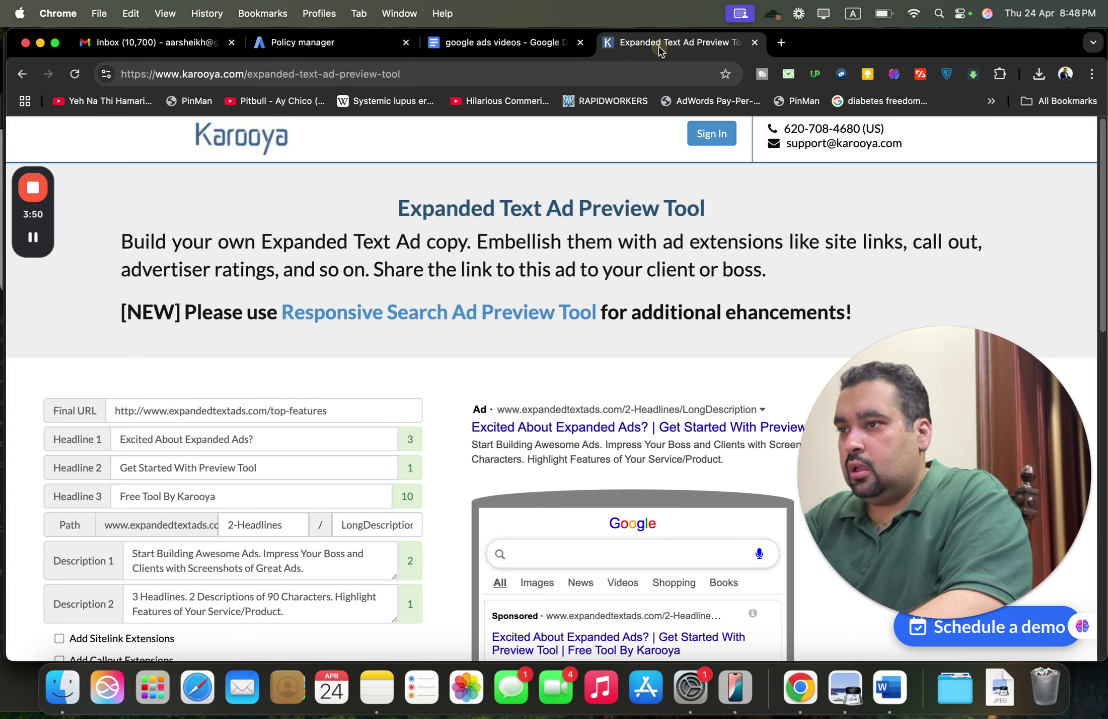
{"action": "left_click_drag", "start_coordinate": [1102, 174], "coordinate": [1102, 276]}
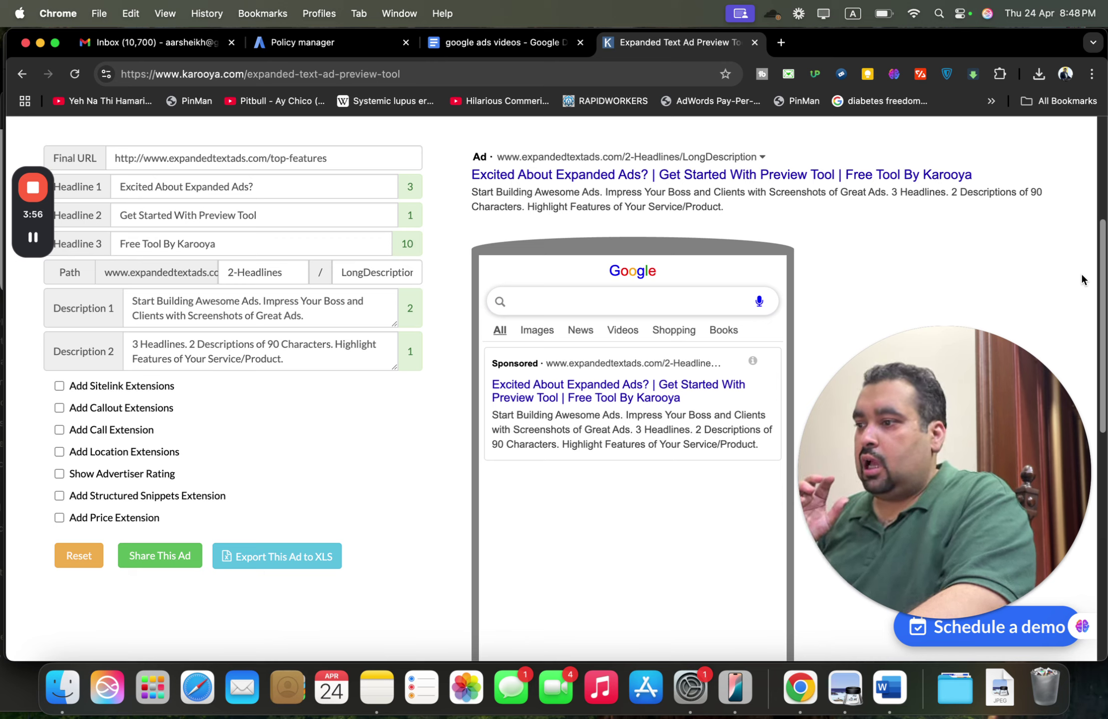
{"action": "left_click", "coordinate": [316, 189]}
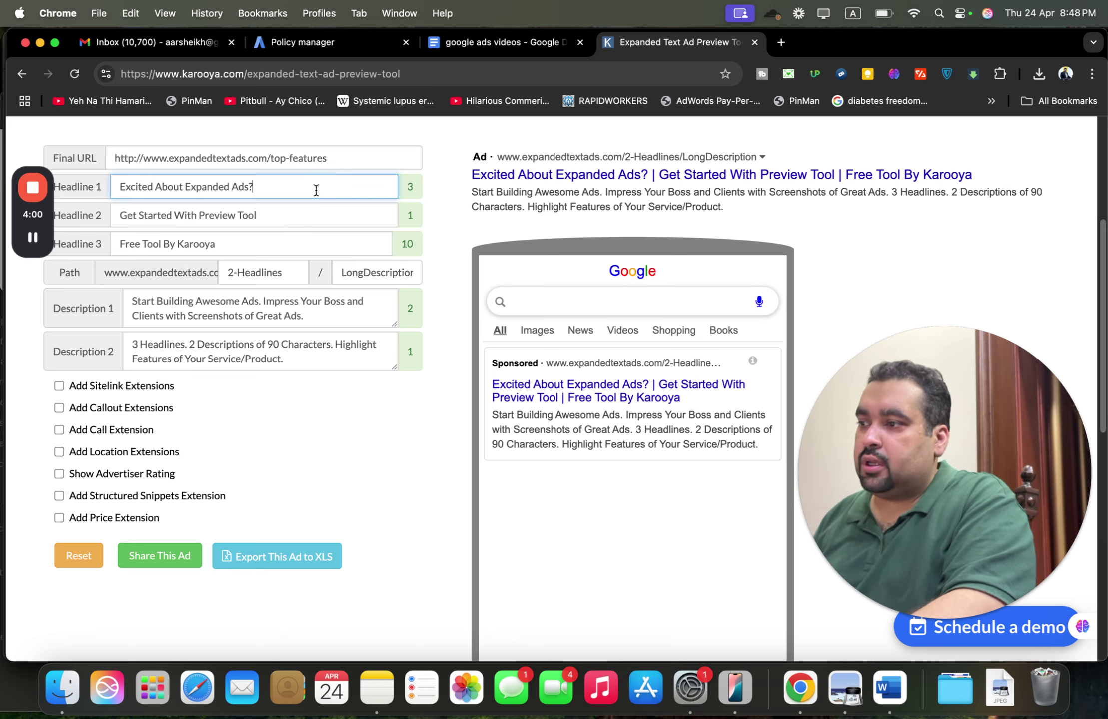
{"action": "left_click", "coordinate": [152, 389]}
{"action": "left_click", "coordinate": [134, 559]}
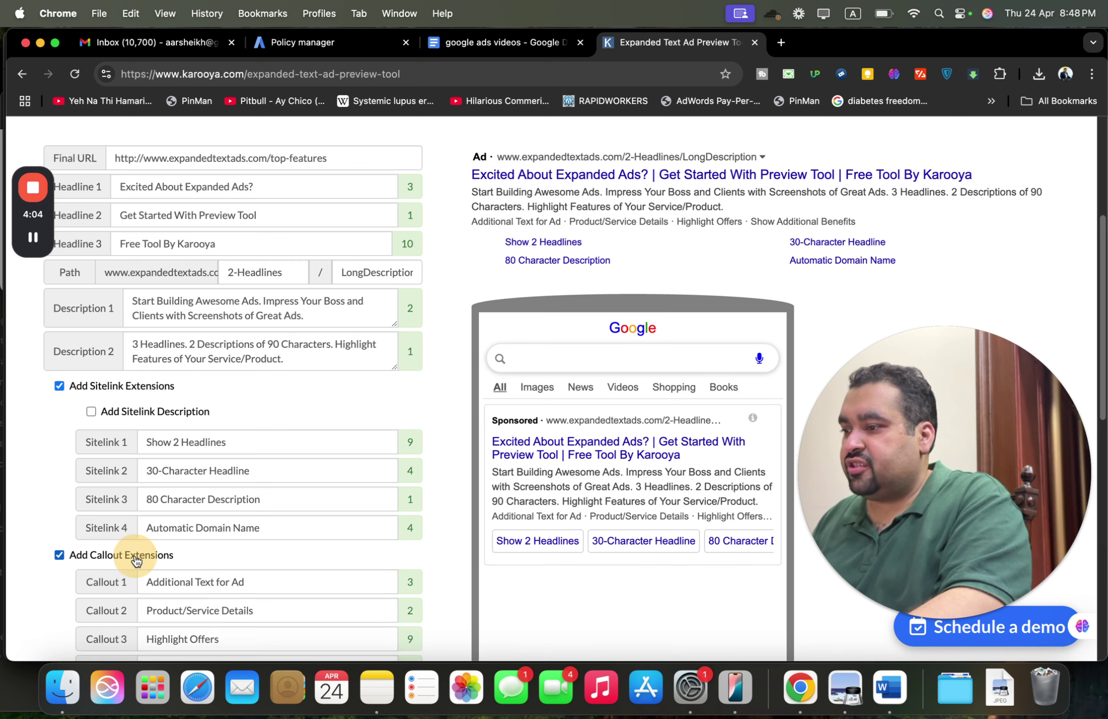
Add price, structured snippets, advertiser rating, location and call extensions to the sample ad, and show the full ad preview
{"action": "scroll", "coordinate": [353, 571], "scroll_direction": "down", "scroll_amount": 5}
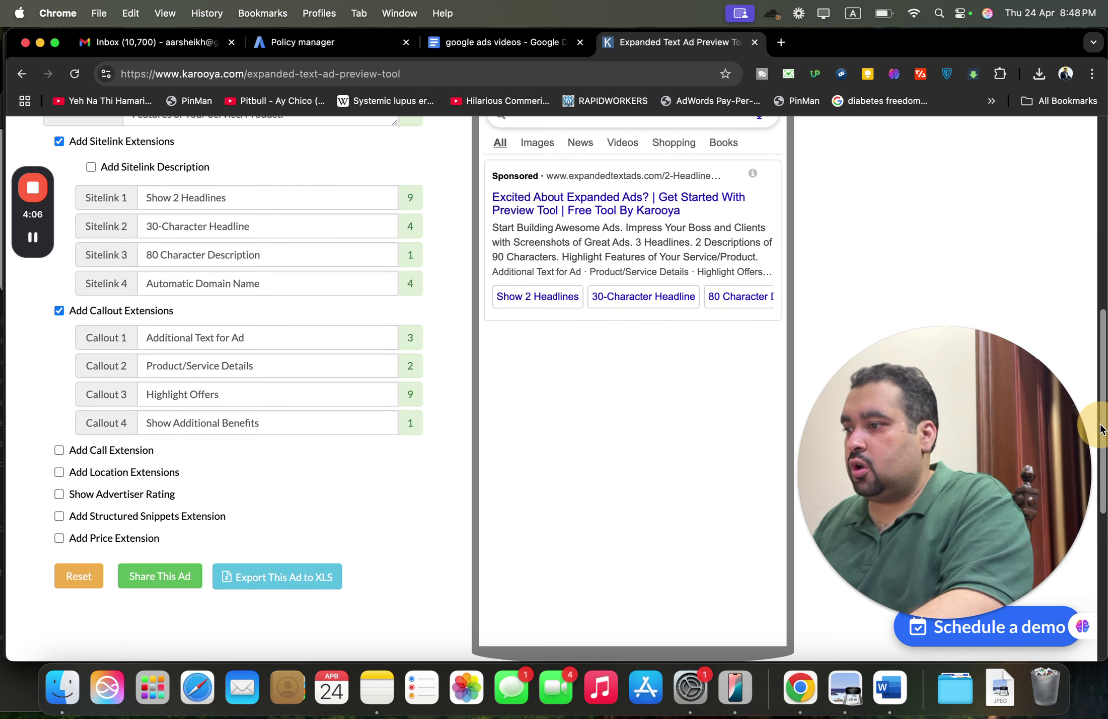
{"action": "left_click", "coordinate": [148, 539]}
{"action": "left_click", "coordinate": [140, 516]}
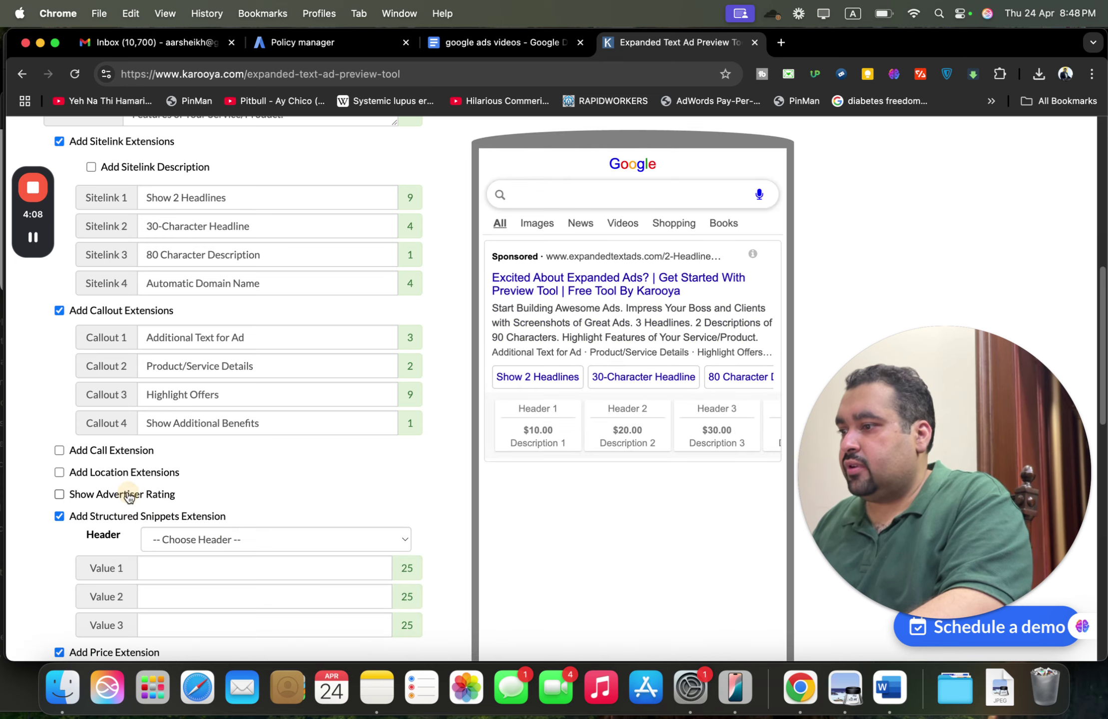
{"action": "left_click", "coordinate": [128, 495]}
{"action": "left_click", "coordinate": [129, 474]}
{"action": "left_click", "coordinate": [116, 451]}
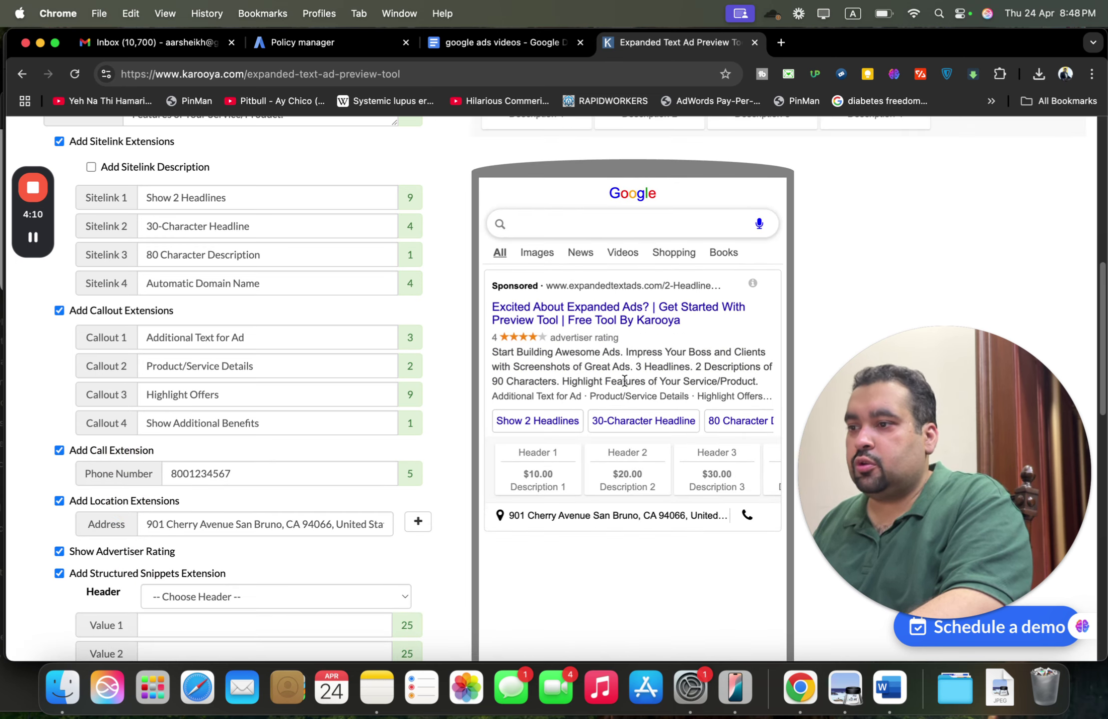
{"action": "left_click_drag", "start_coordinate": [1102, 263], "coordinate": [1096, 199]}
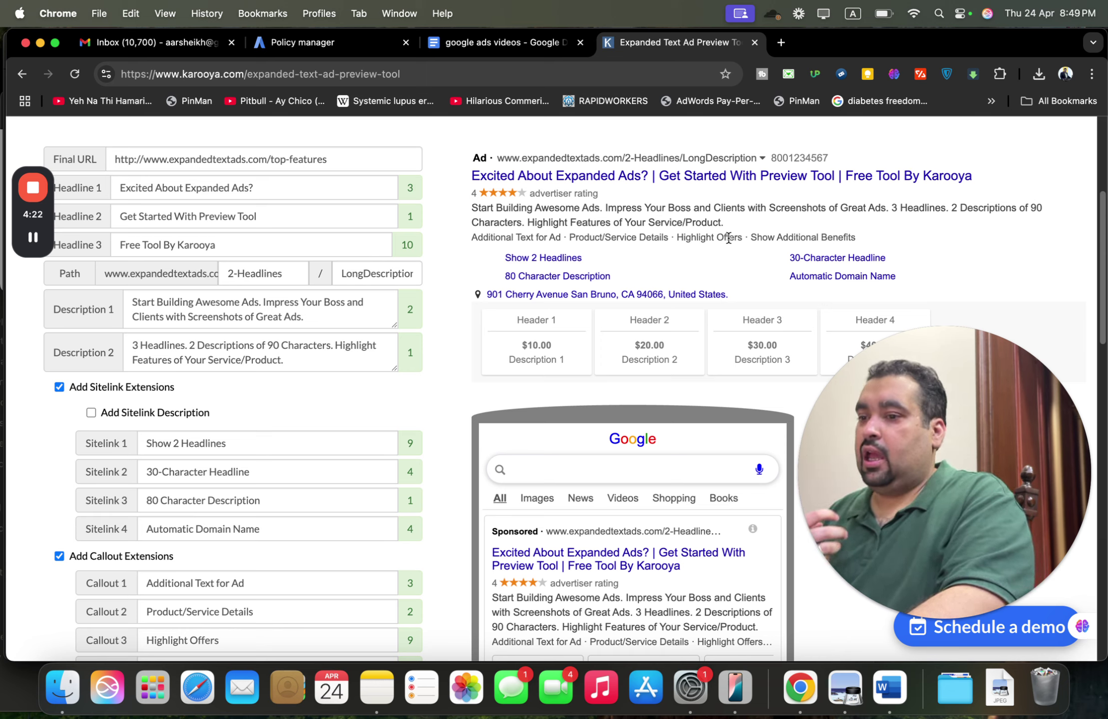
Return to the google ads videos document and add the line "SEARCH TERMS. TIMINGS, LOCATION, CREATING SMALL SET.S" below "ADS."
{"action": "left_click", "coordinate": [481, 41]}
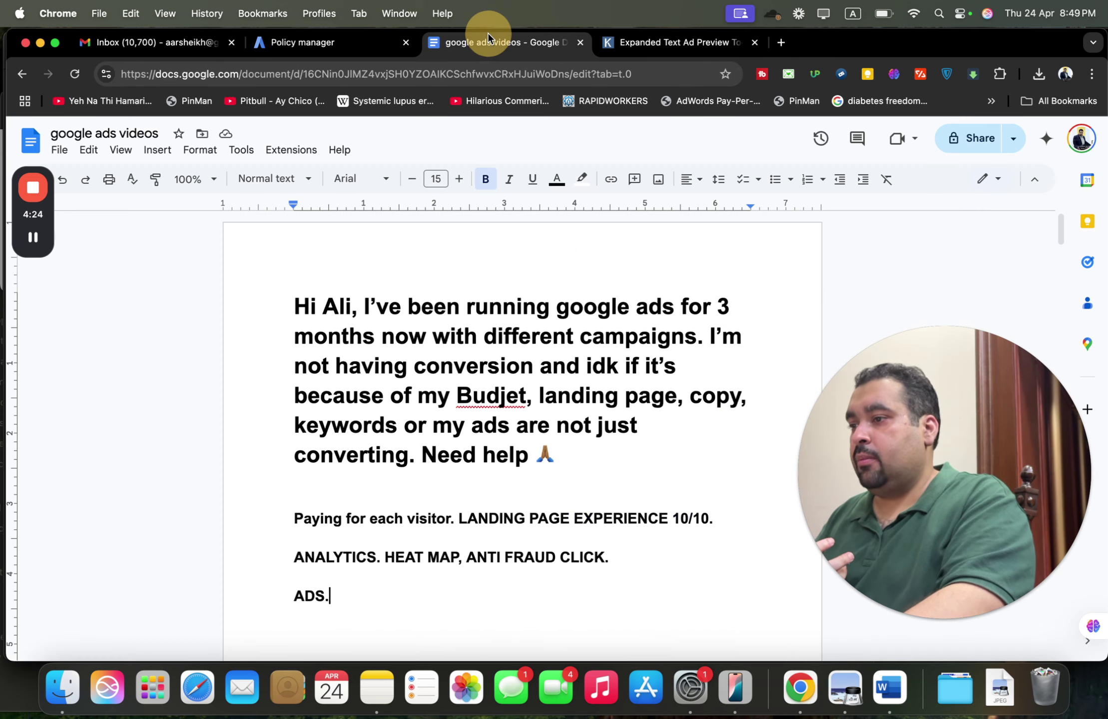
{"action": "left_click", "coordinate": [496, 620]}
{"action": "key", "text": "Return"}
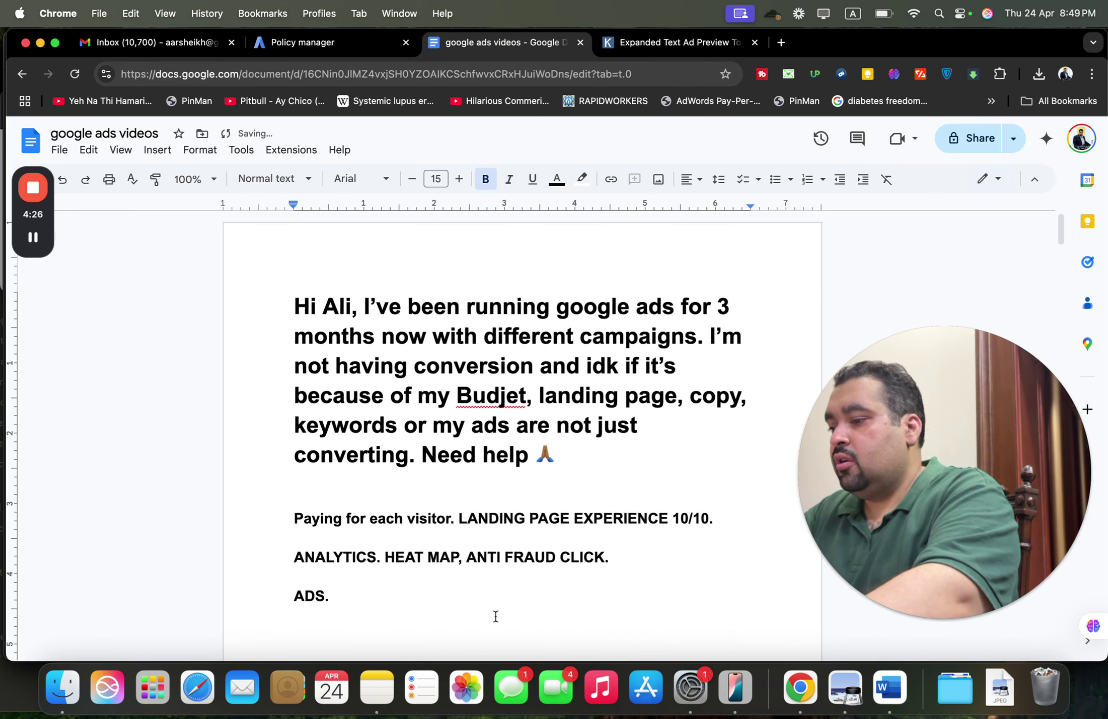
{"action": "type", "text": "U"}
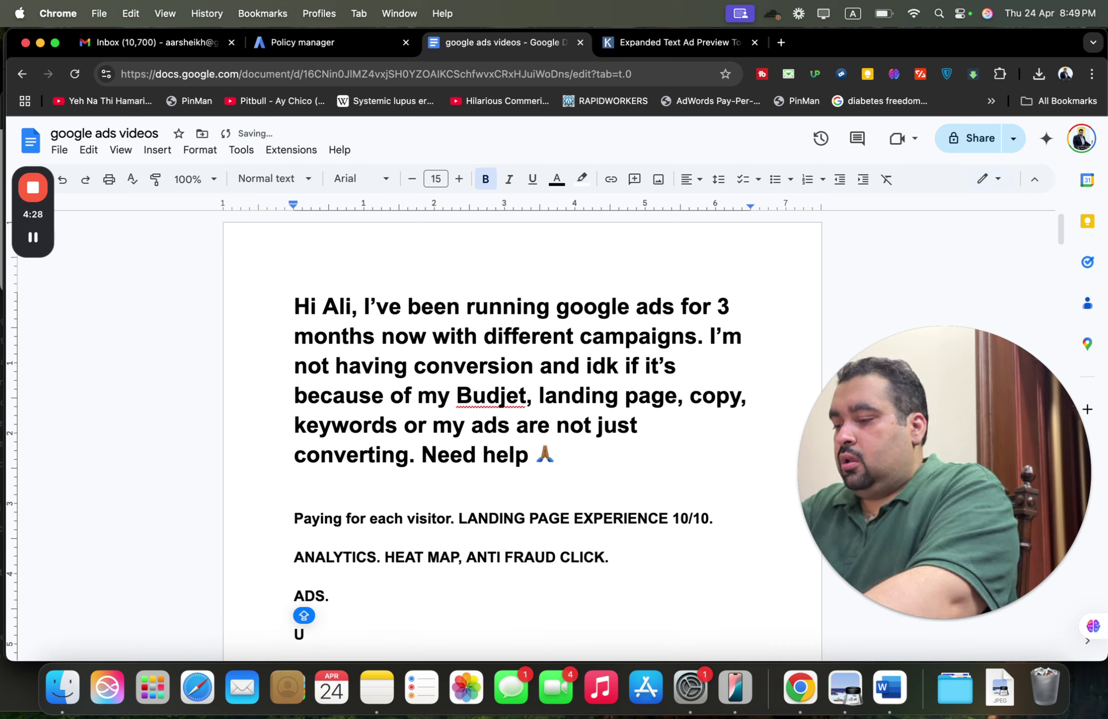
{"action": "key", "text": "BackSpace"}
{"action": "type", "text": "SEARCH TERMS. "}
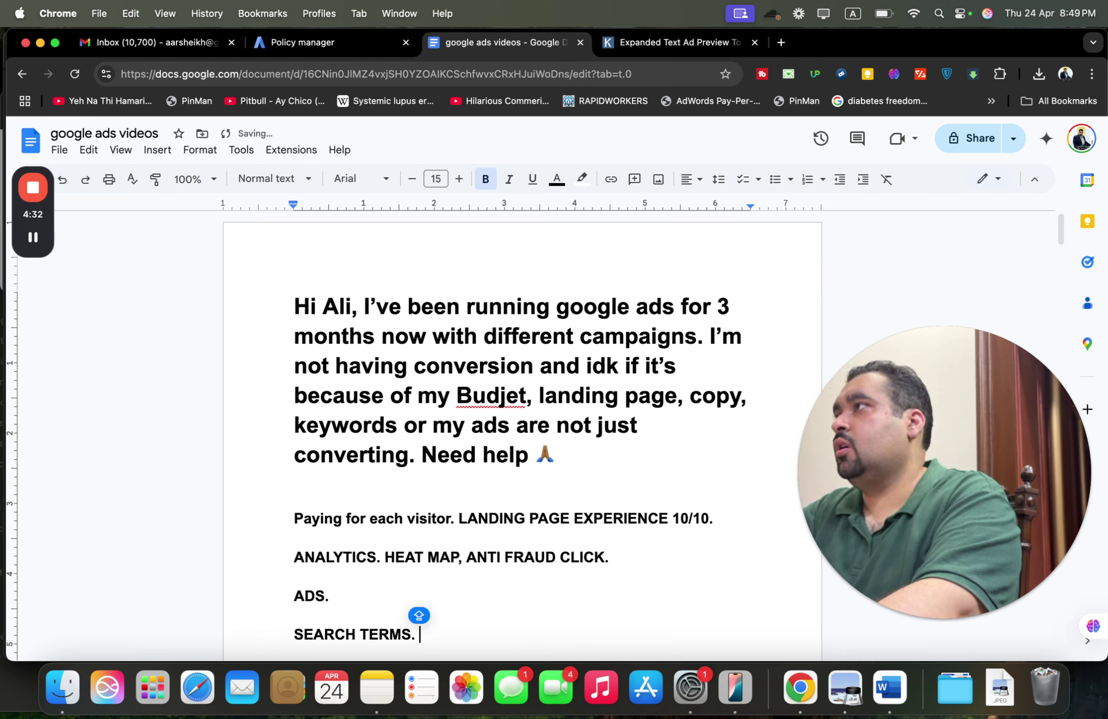
{"action": "type", "text": "TIMINGS, LO"}
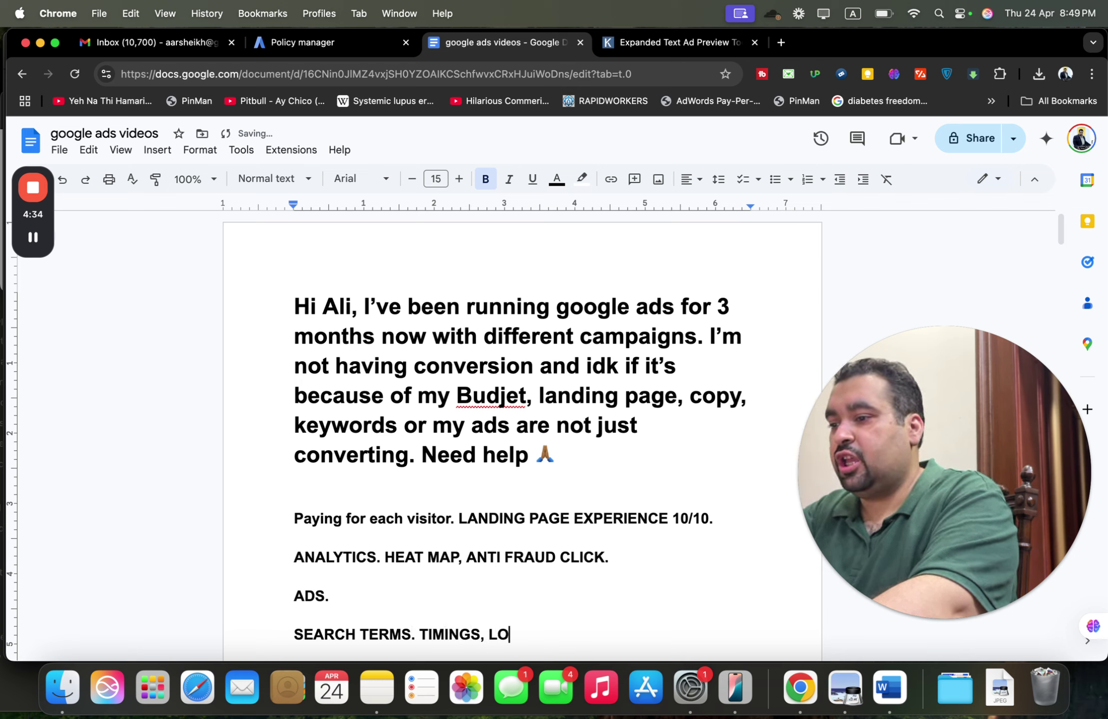
{"action": "type", "text": "CATION,"}
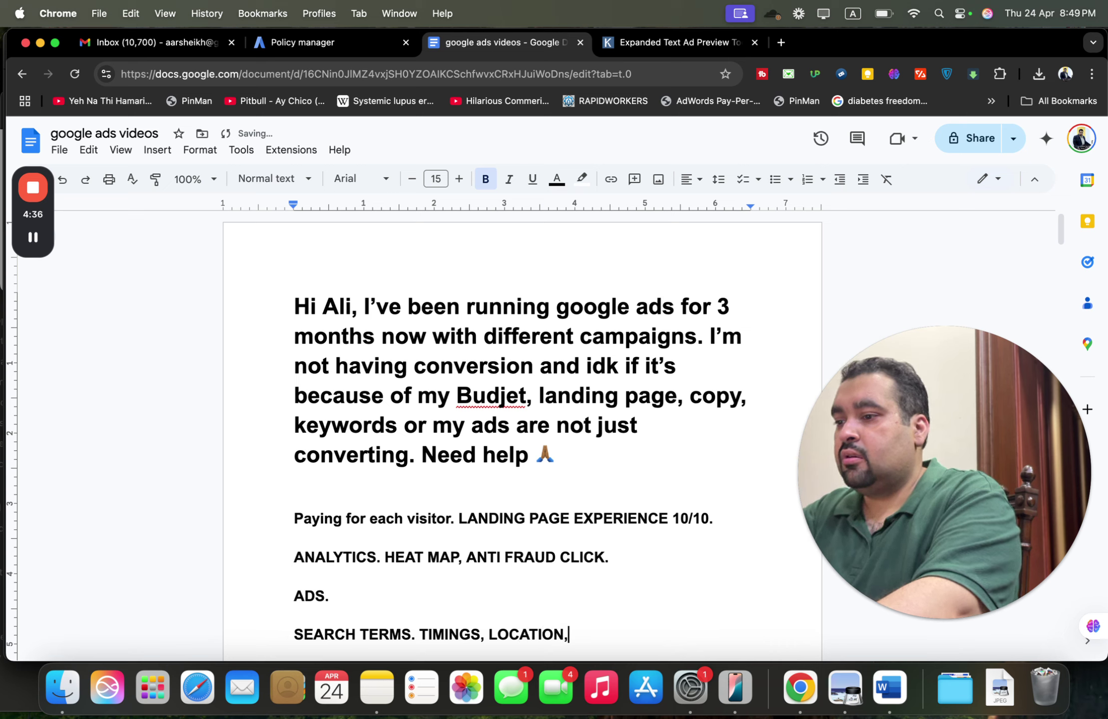
{"action": "type", "text": " CREATING SMA"}
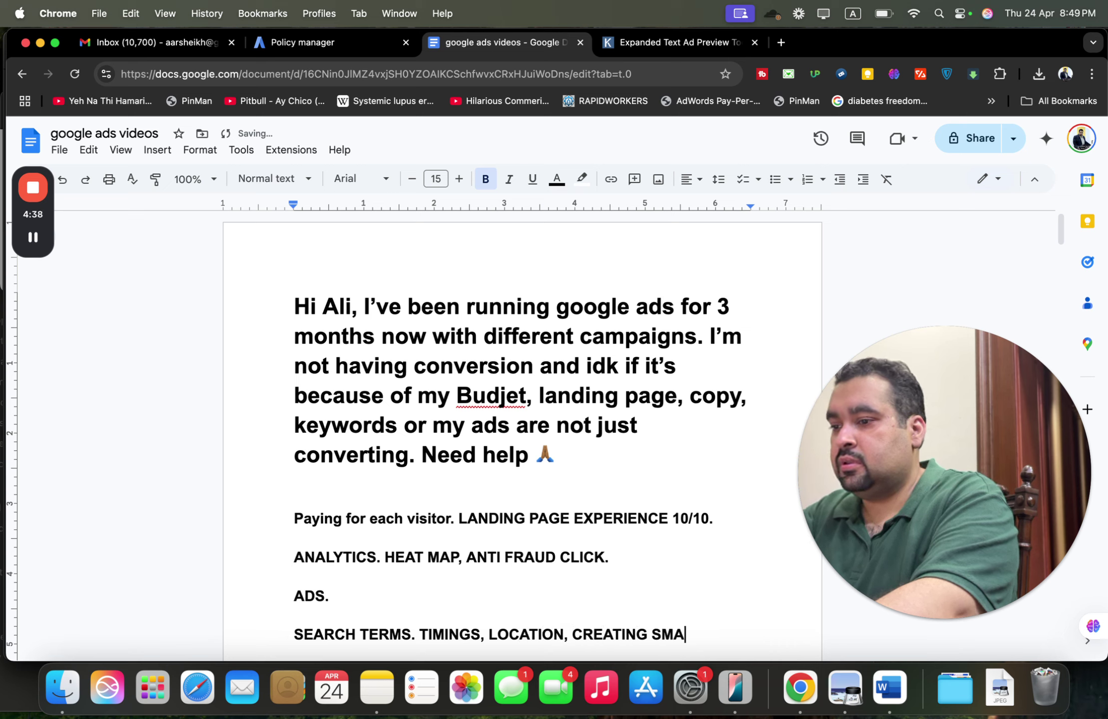
{"action": "type", "text": "LL SET.S"}
Add the note line "COMPETITORS." below the search terms line
{"action": "key", "text": "Return"}
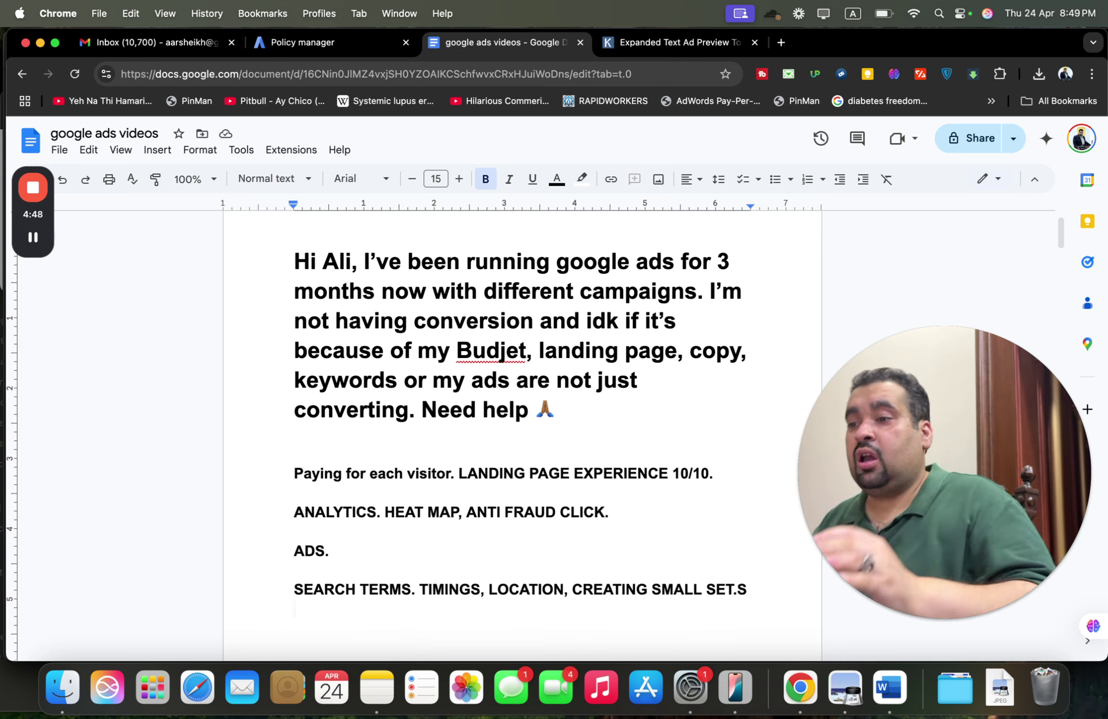
{"action": "key", "text": "Return"}
{"action": "type", "text": "COMPETIT"}
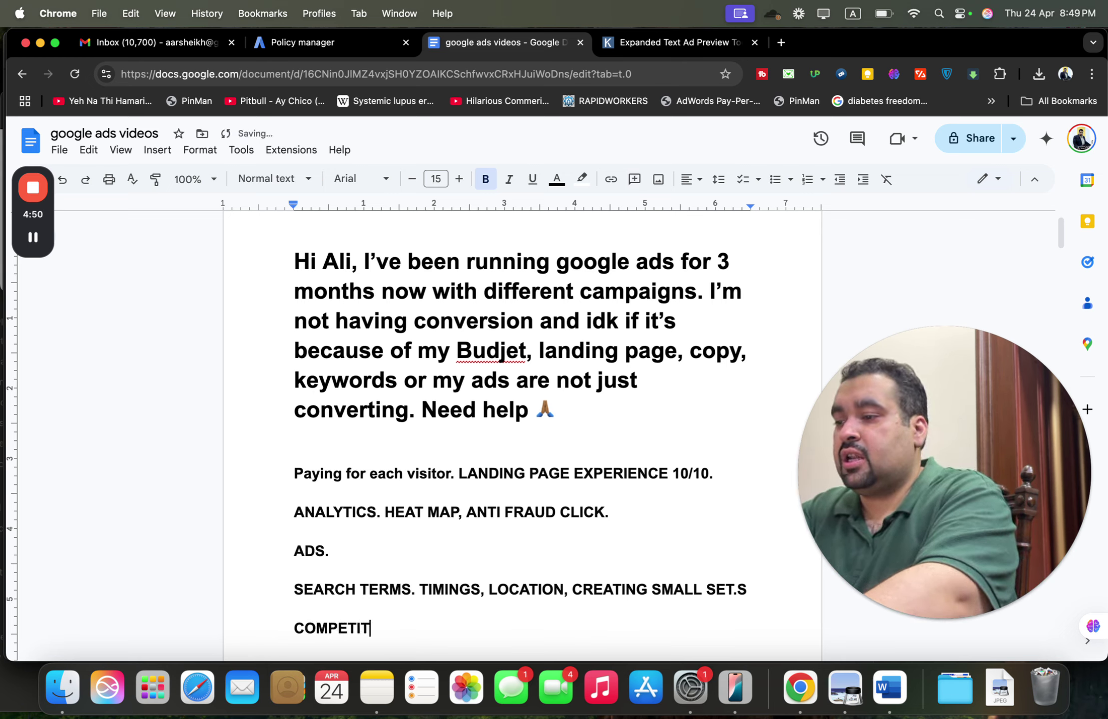
{"action": "type", "text": "ORS."}
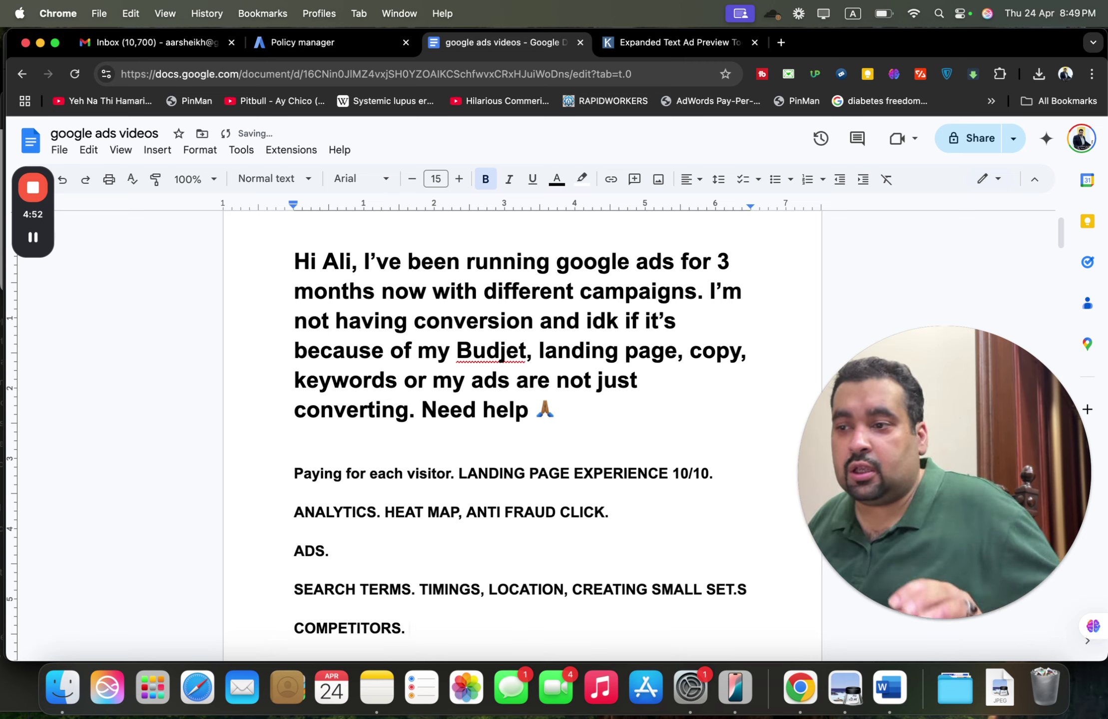